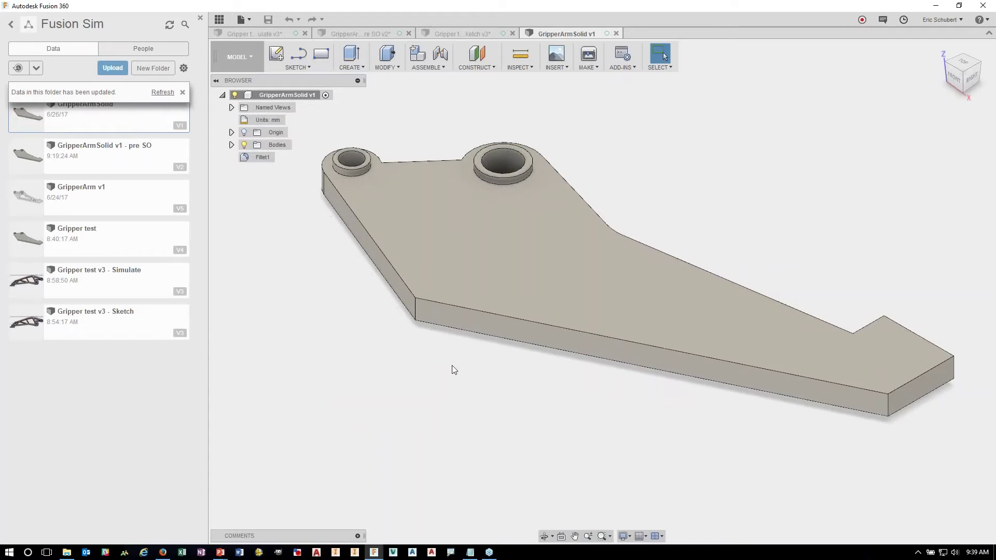
middle_click_drag(454, 369, 441, 396)
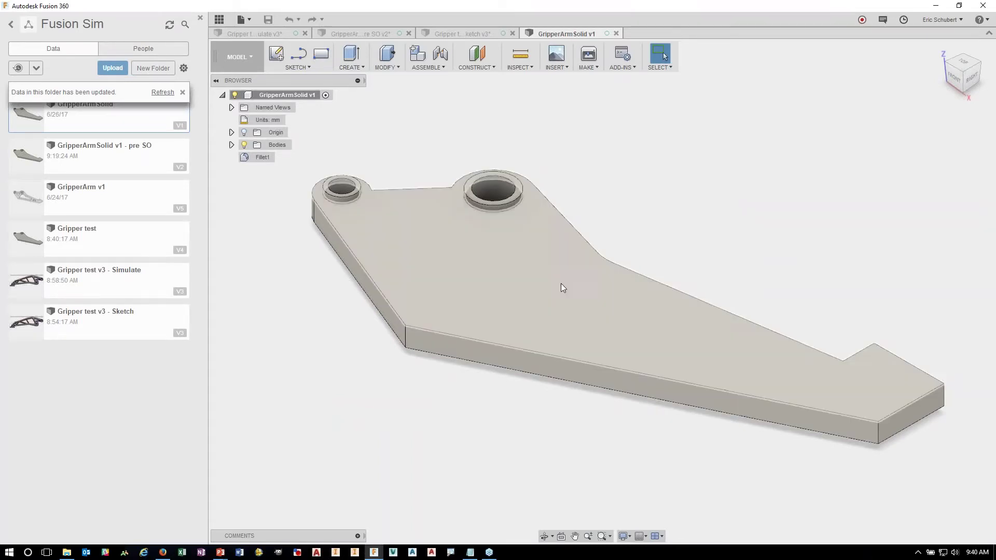
middle_click_drag(562, 287, 506, 304)
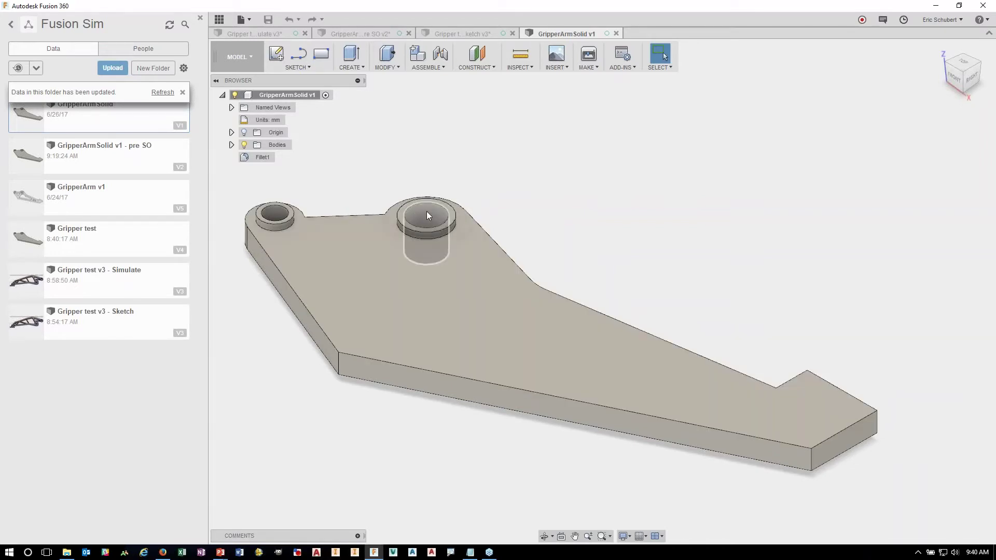
left_click(427, 210)
left_click(275, 210)
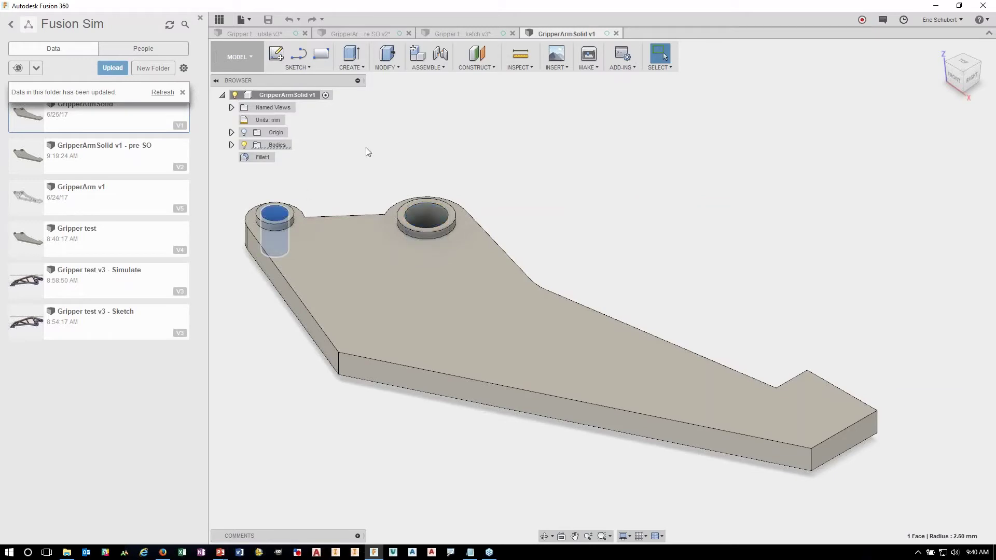
key("Escape")
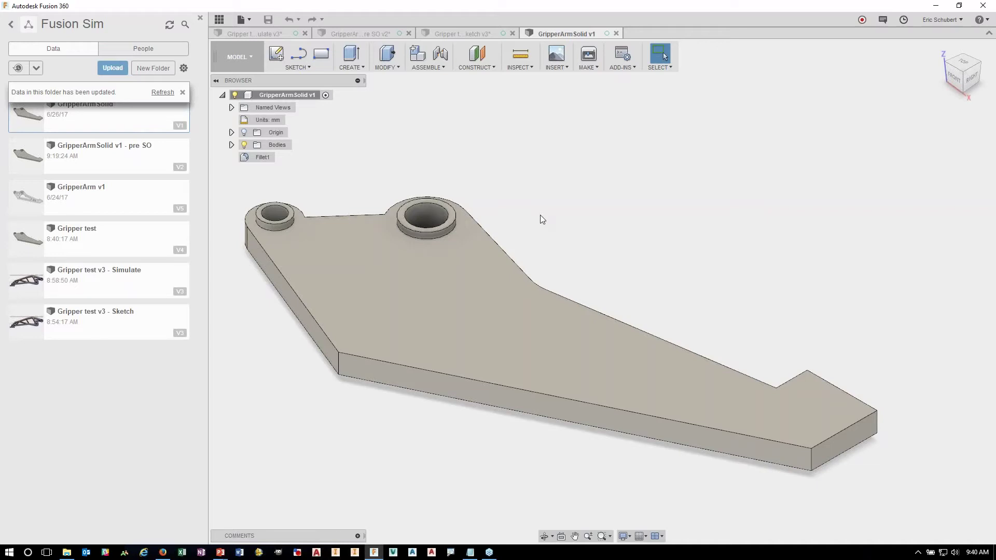
left_click(245, 57)
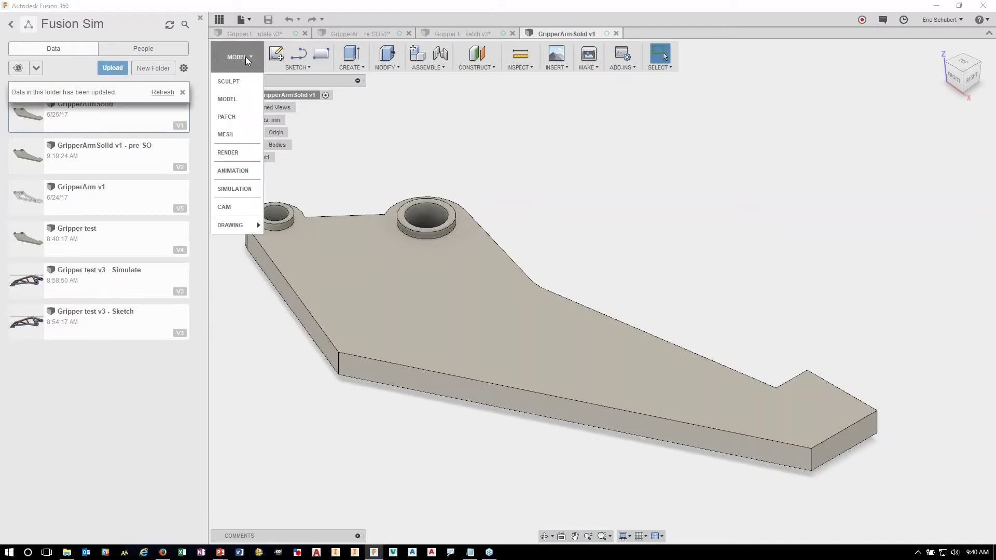
Create a Shape Optimization study for the gripper arm in the Simulation workspace.
left_click(248, 189)
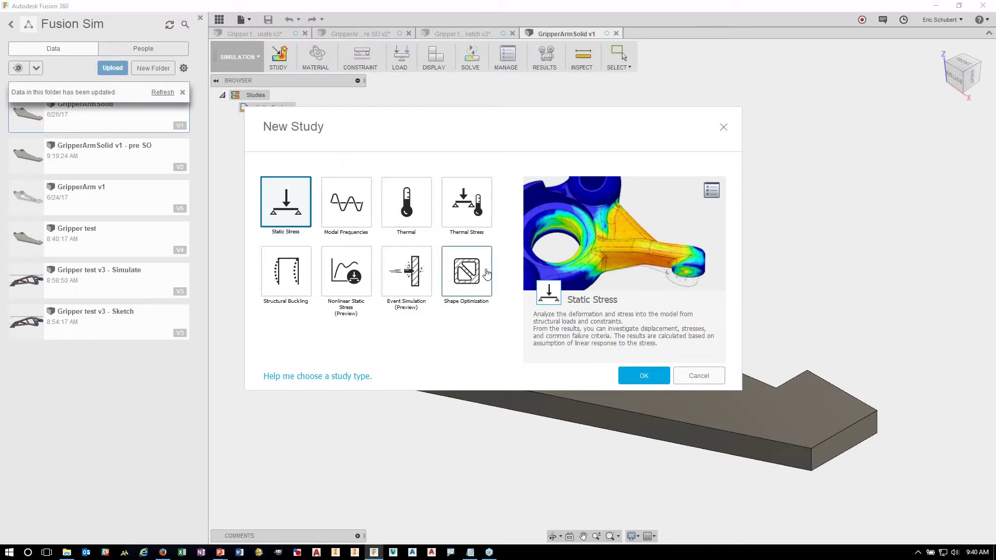
left_click(467, 272)
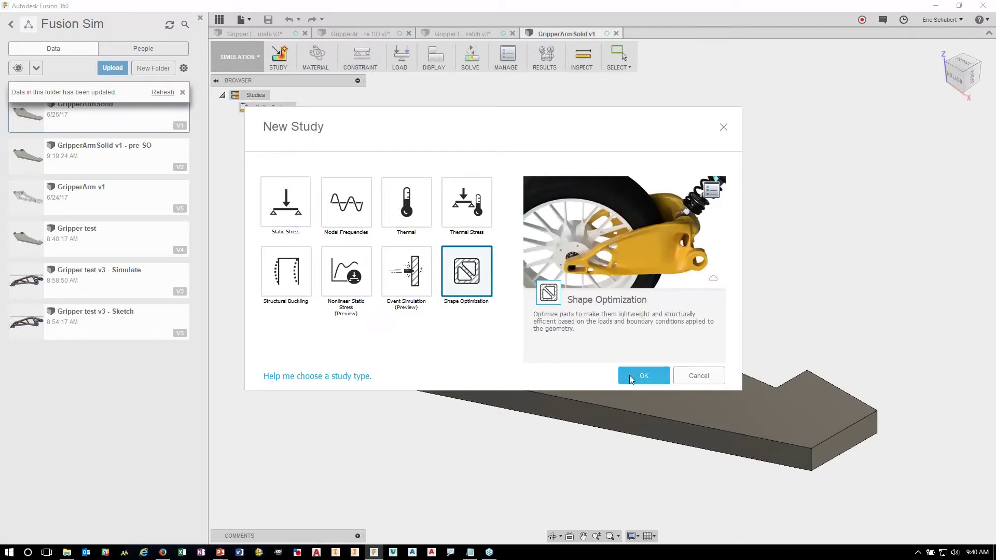
left_click(645, 378)
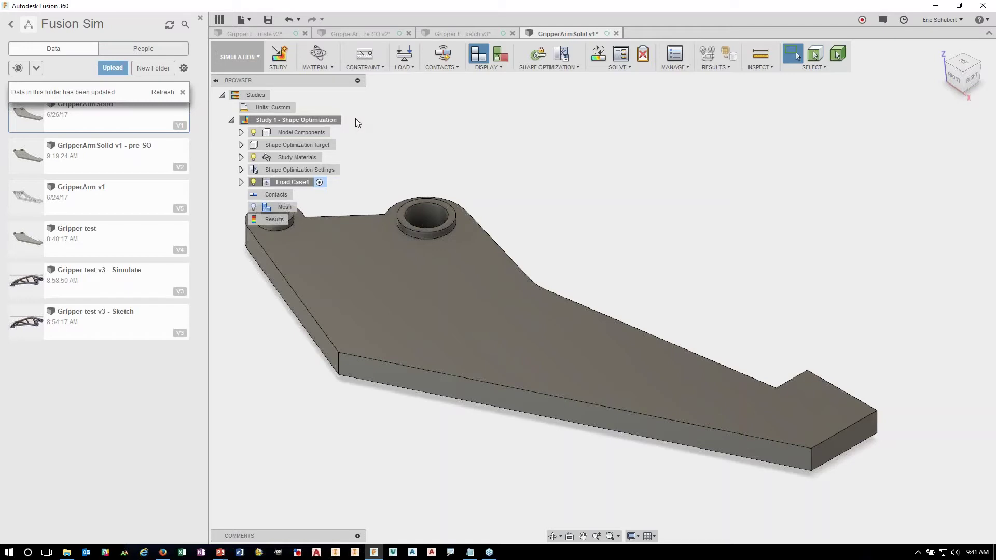
Add a Pin constraint to the inner faces of the large and small holes.
middle_click_drag(396, 171, 457, 160)
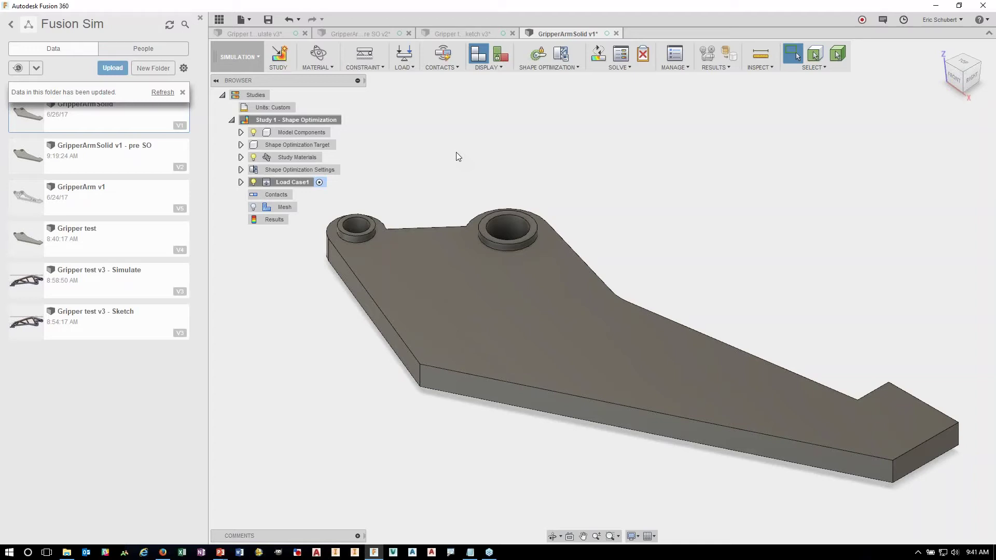
left_click(365, 53)
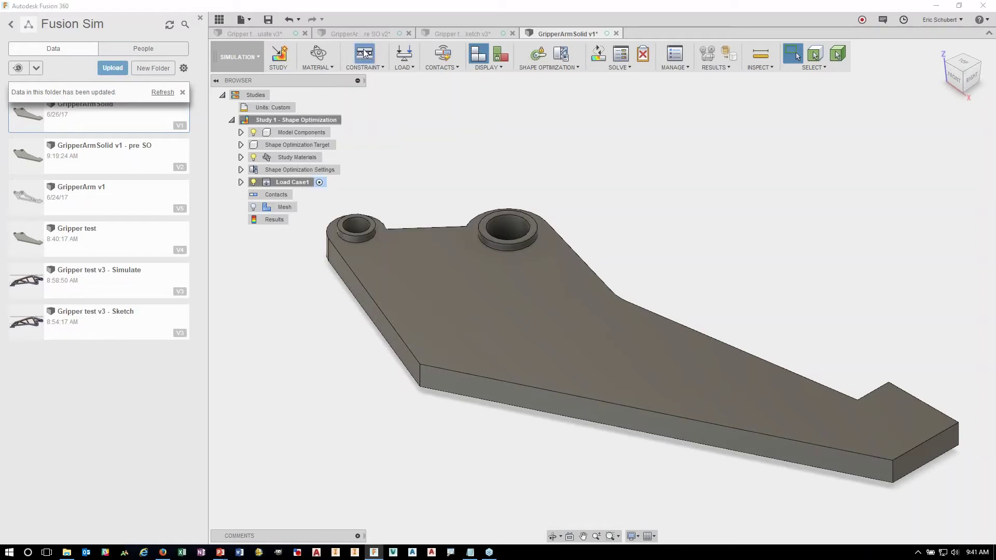
left_click(509, 232)
left_click(356, 228)
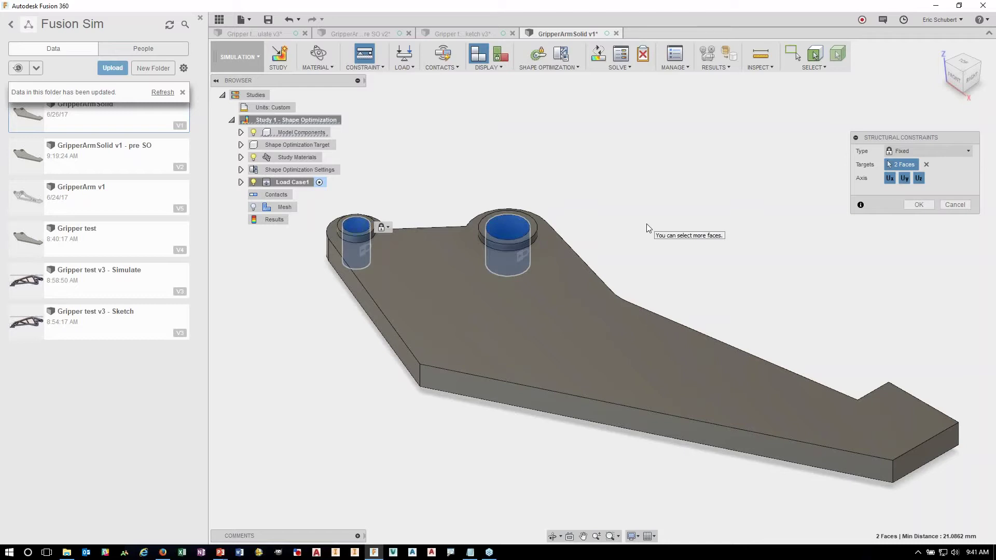
left_click(926, 150)
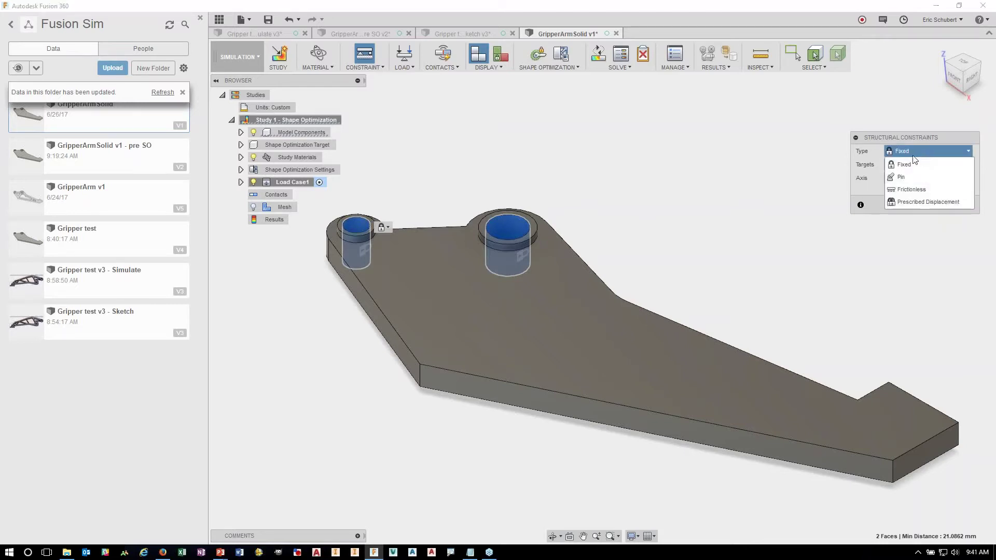
left_click(905, 179)
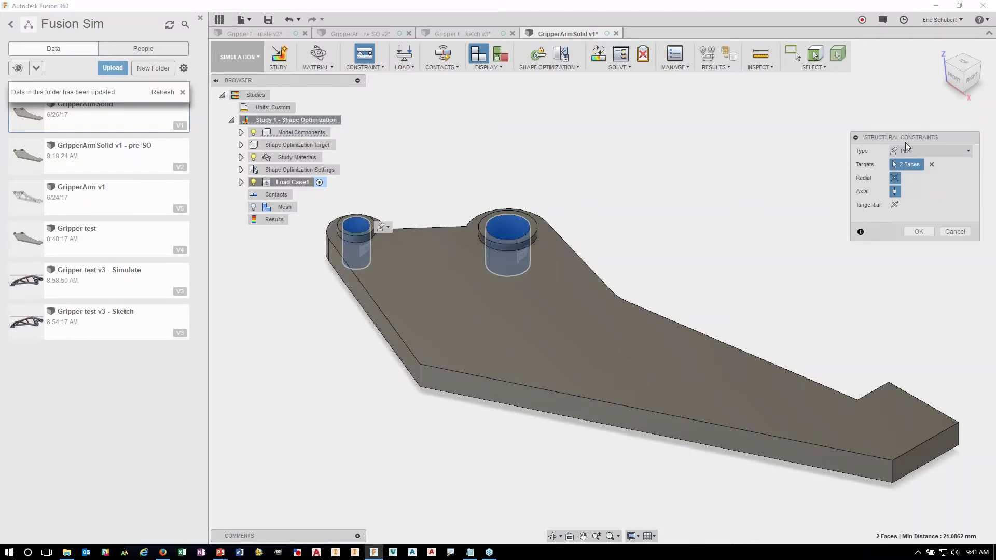
left_click(919, 232)
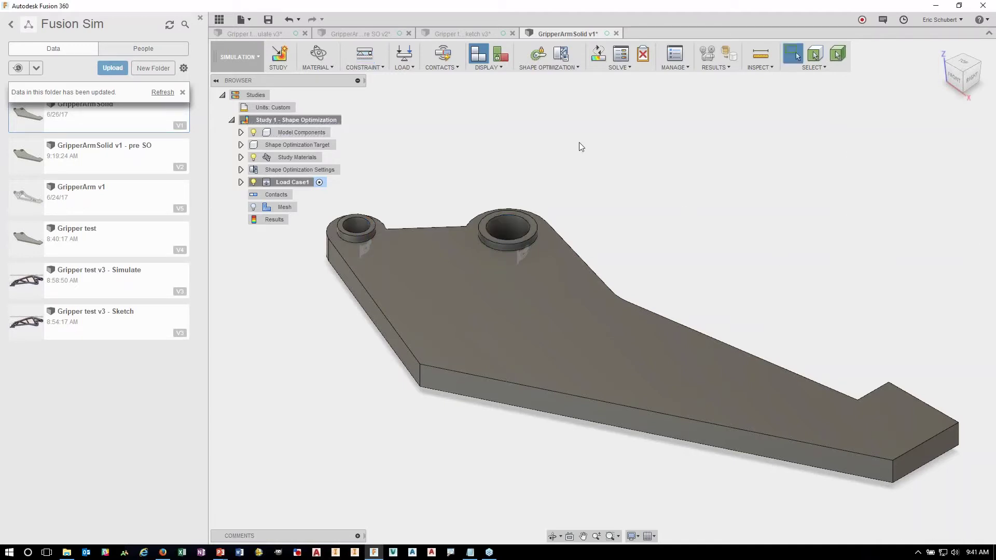
middle_click_drag(579, 142, 534, 127)
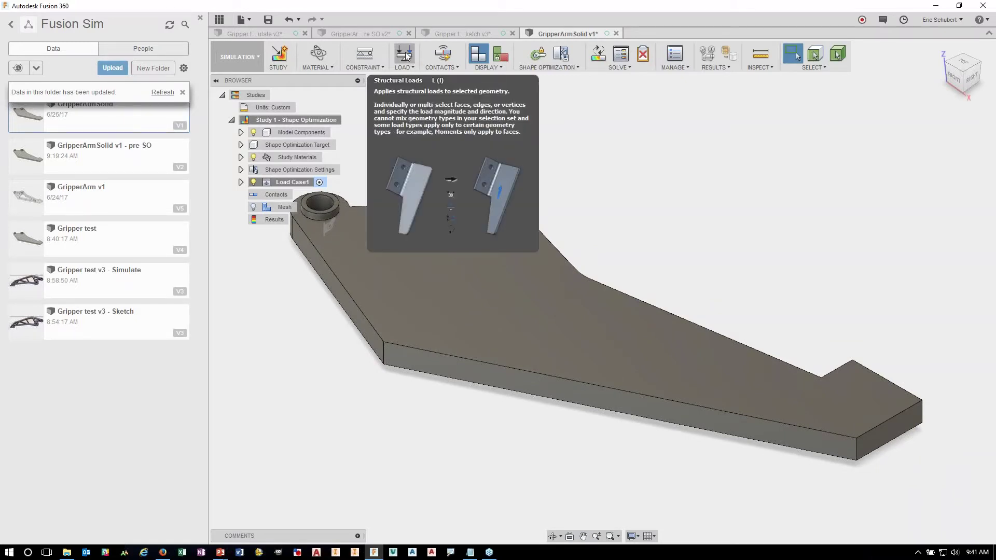
Apply a 500 N structural force to the end face at the arm's tip.
left_click(407, 56)
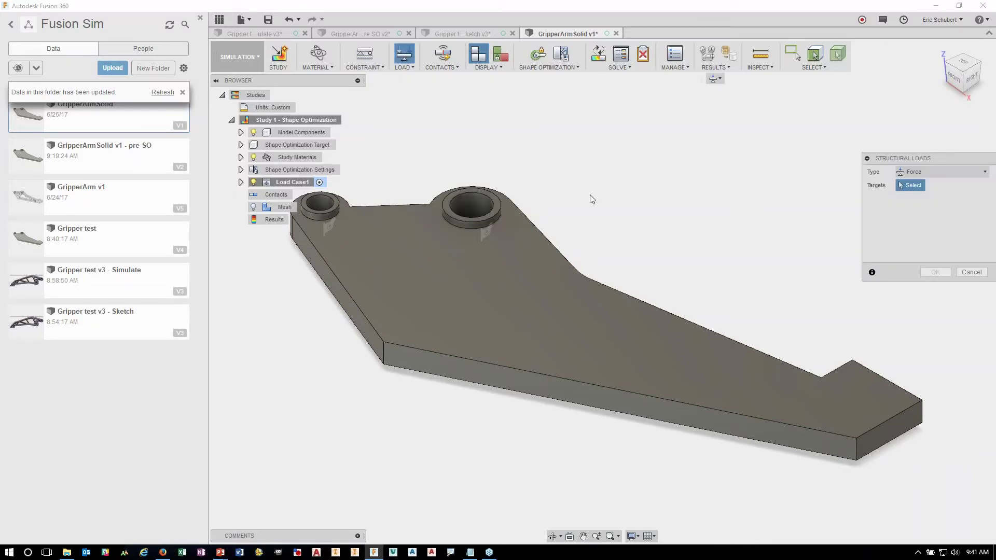
middle_click_drag(596, 223, 404, 350, "shift")
left_click(345, 425)
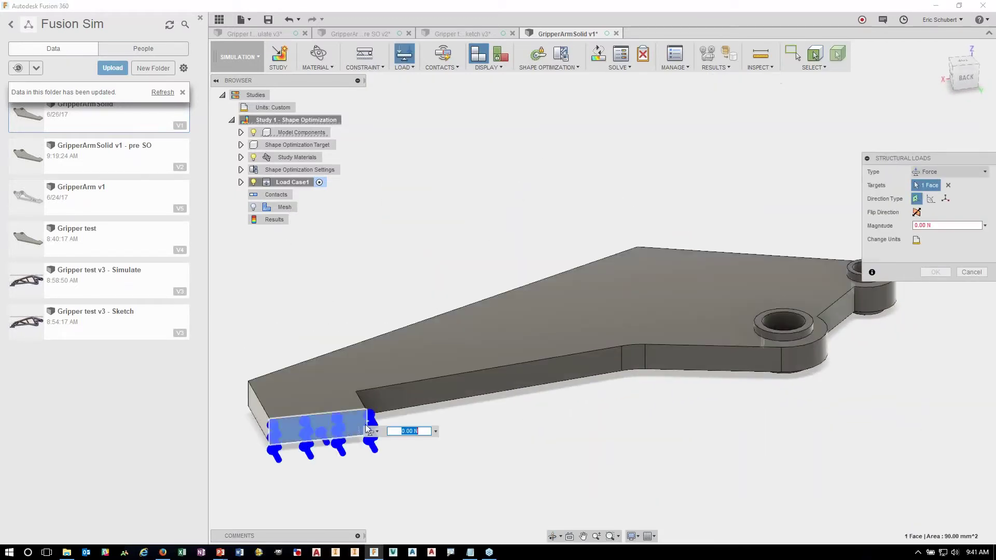
middle_click_drag(469, 370, 481, 328)
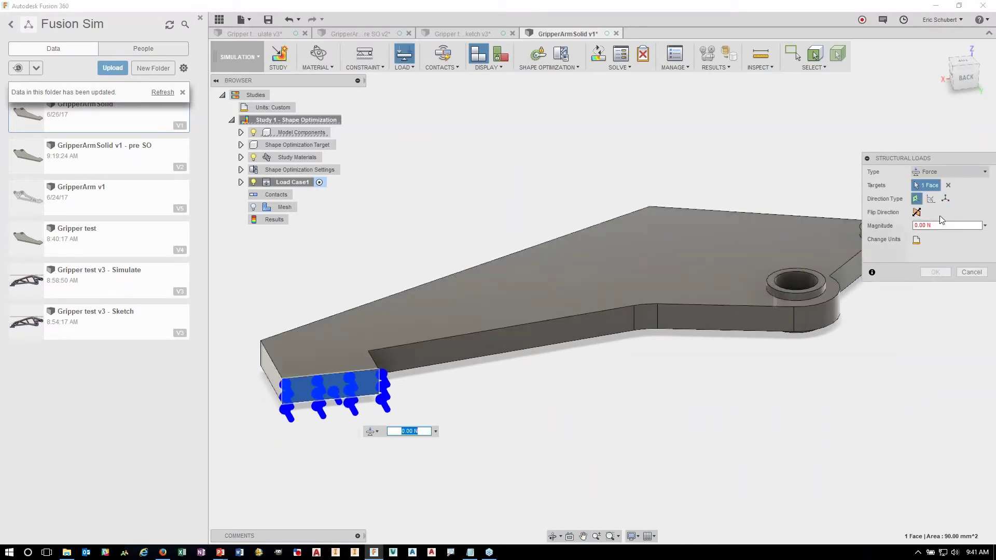
left_click(914, 225)
type("500")
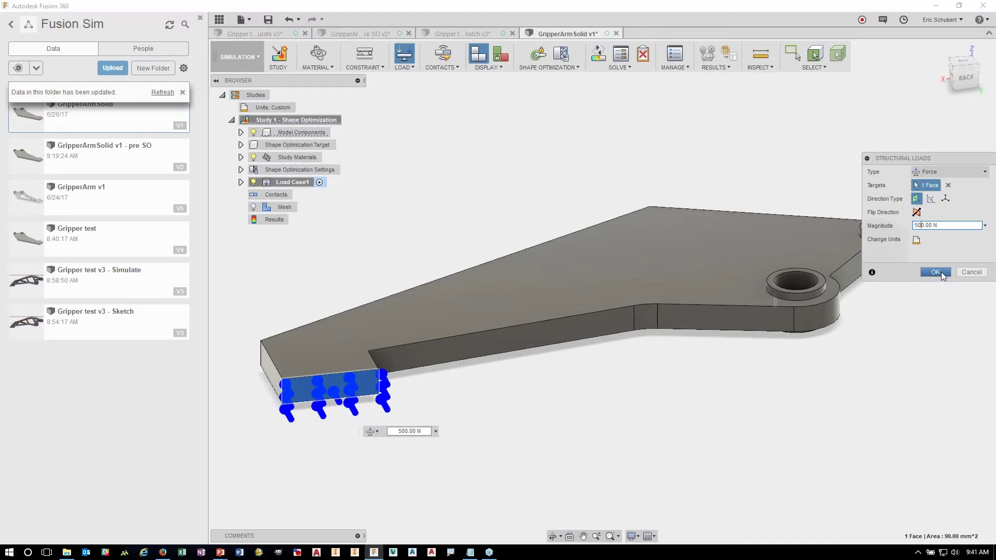
left_click(941, 275)
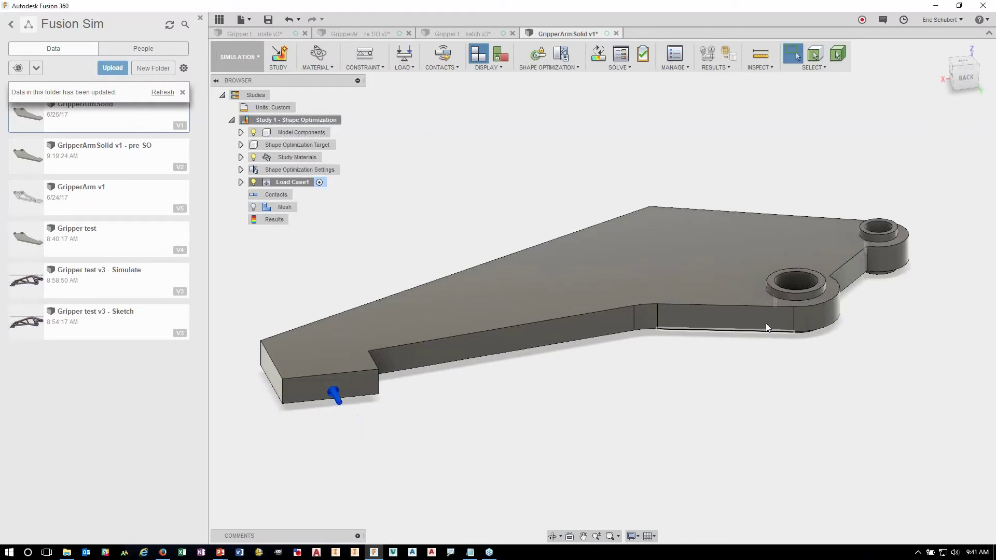
middle_click_drag(699, 302, 576, 192, "shift")
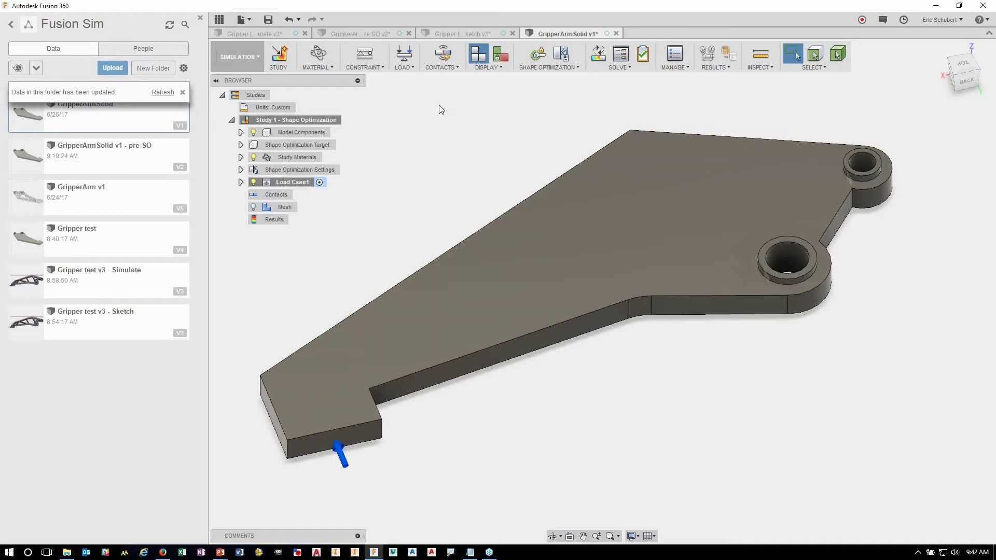
left_click(319, 52)
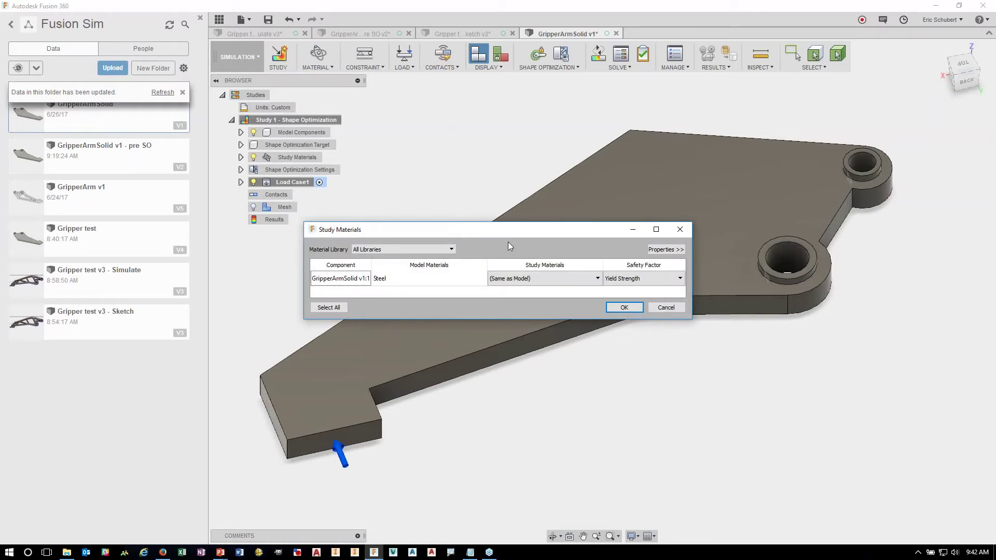
left_click_drag(511, 226, 556, 107)
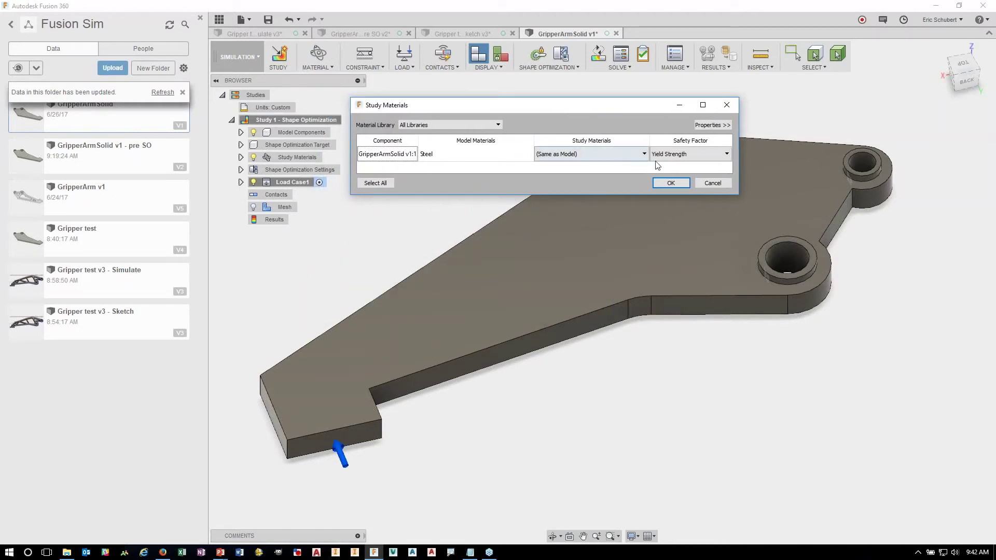
left_click(616, 158)
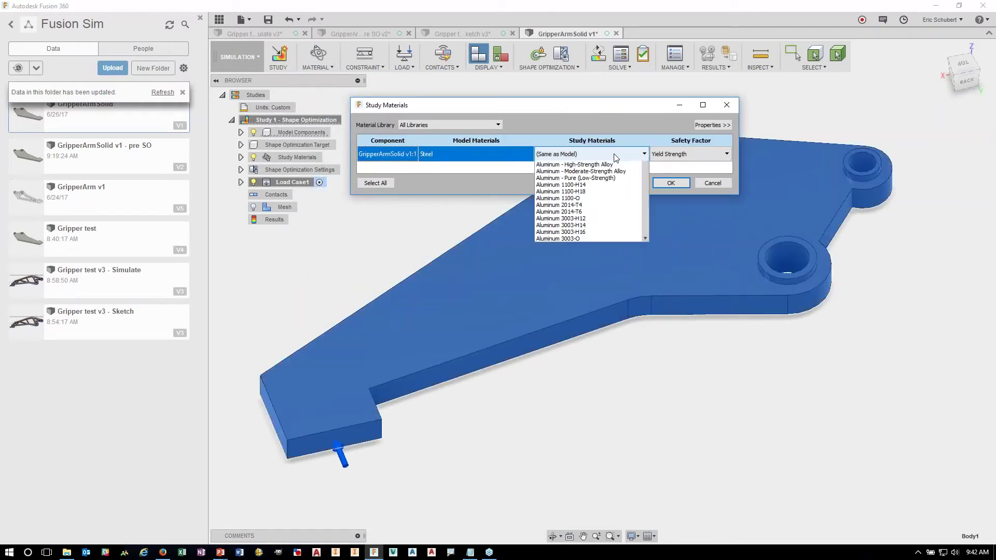
left_click_drag(647, 174, 637, 141)
left_click(630, 125)
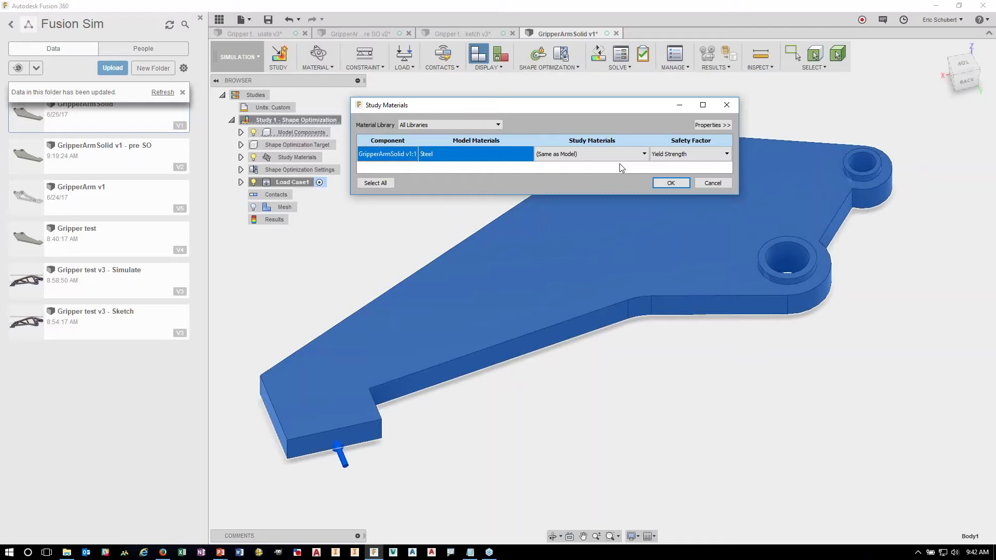
left_click(714, 183)
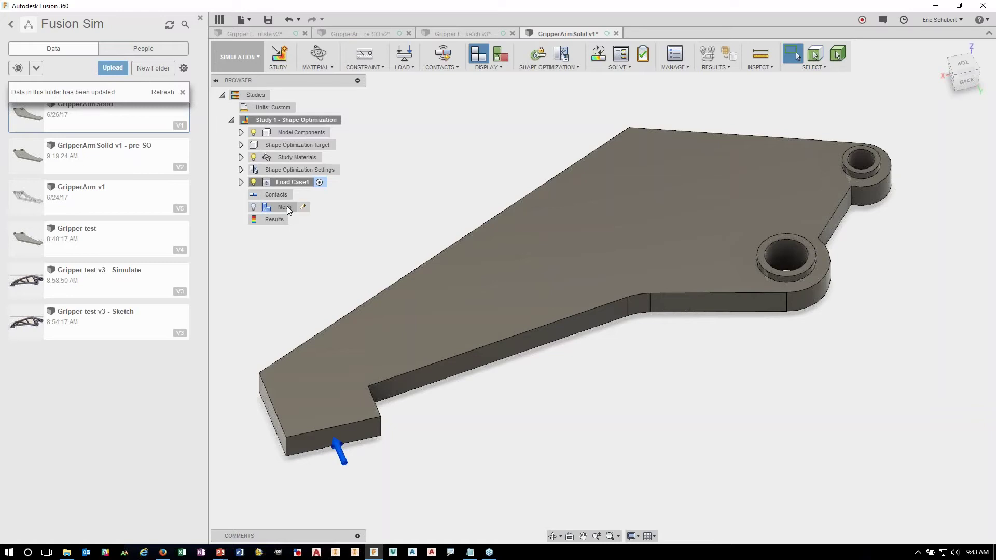
Set the mesh settings to an absolute element size of 3 mm.
right_click(289, 208)
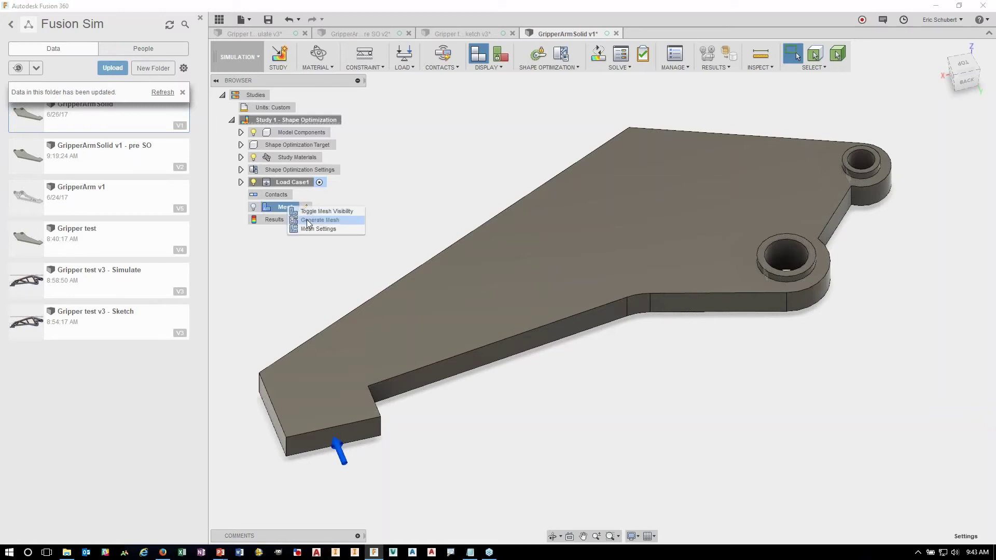
left_click(315, 228)
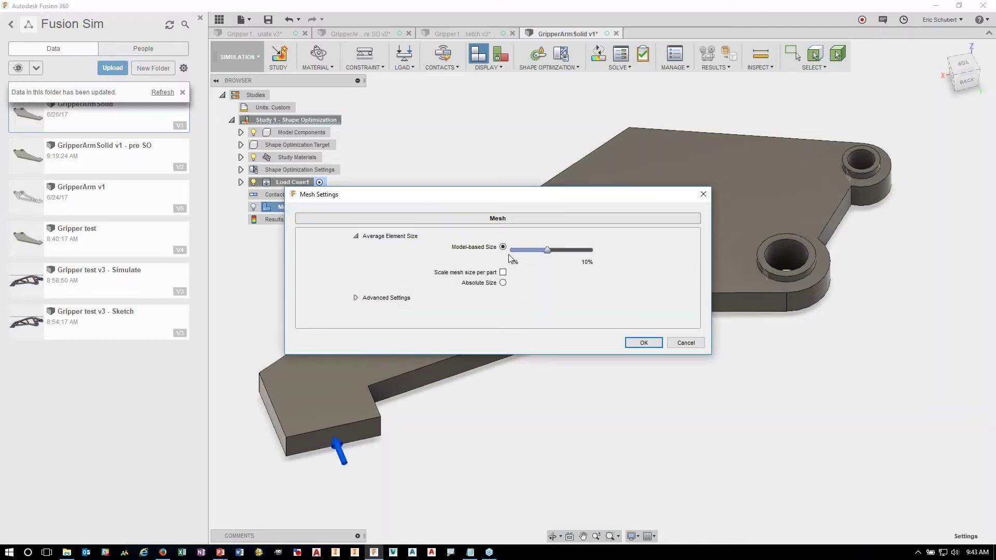
left_click(503, 283)
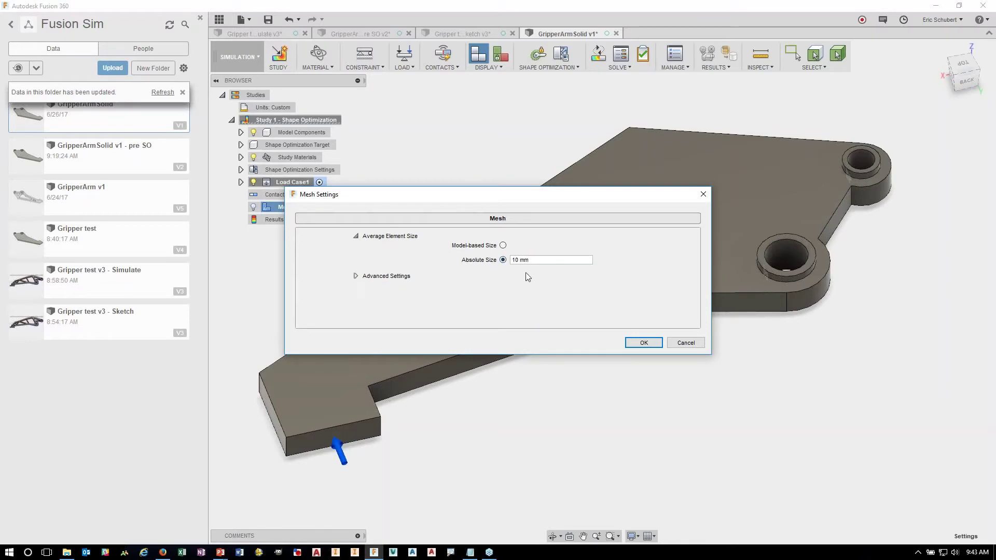
left_click_drag(518, 260, 505, 261)
type("3")
left_click(632, 339)
Generate the mesh on the gripper arm.
right_click(279, 207)
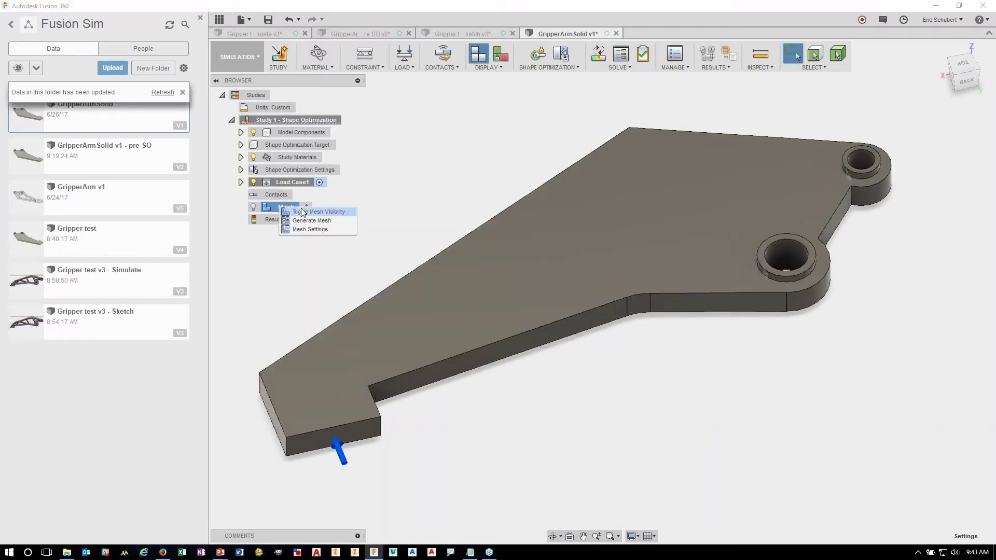
left_click(313, 221)
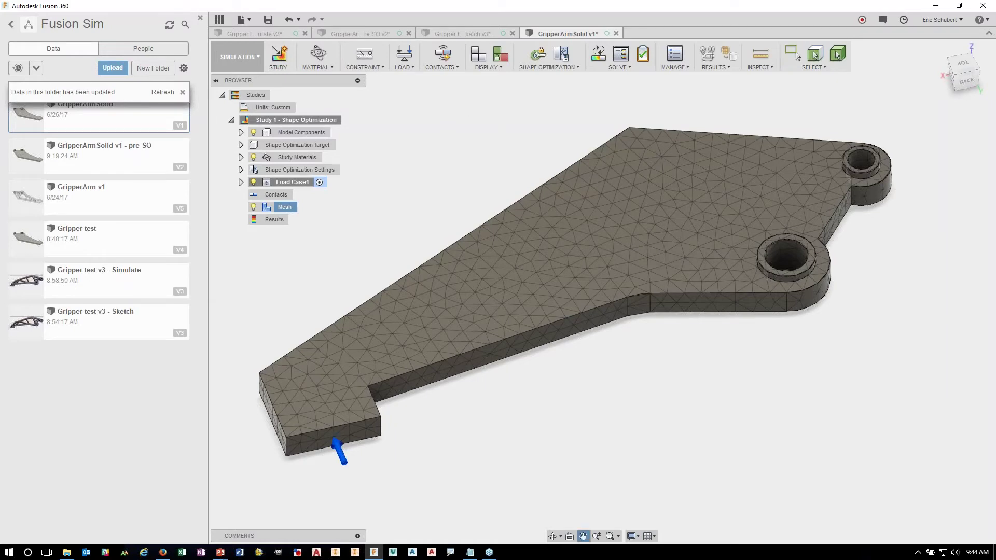
middle_click_drag(463, 100, 458, 96)
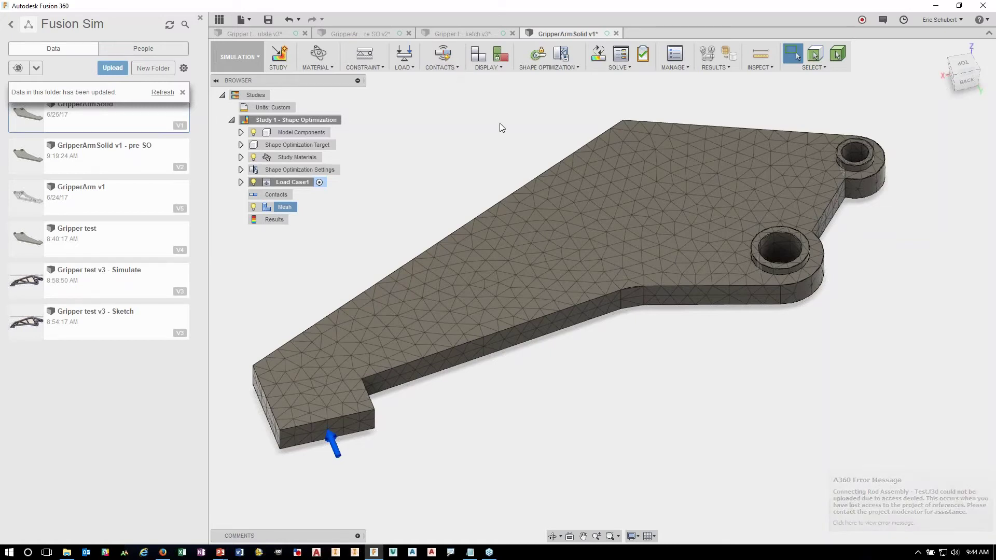
middle_click_drag(502, 128, 503, 136)
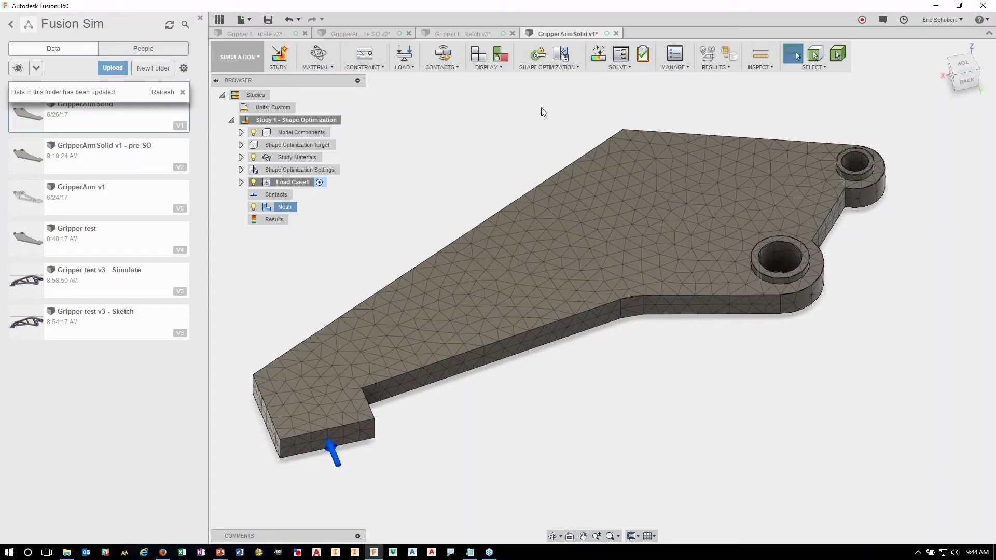
middle_click_drag(537, 111, 545, 114)
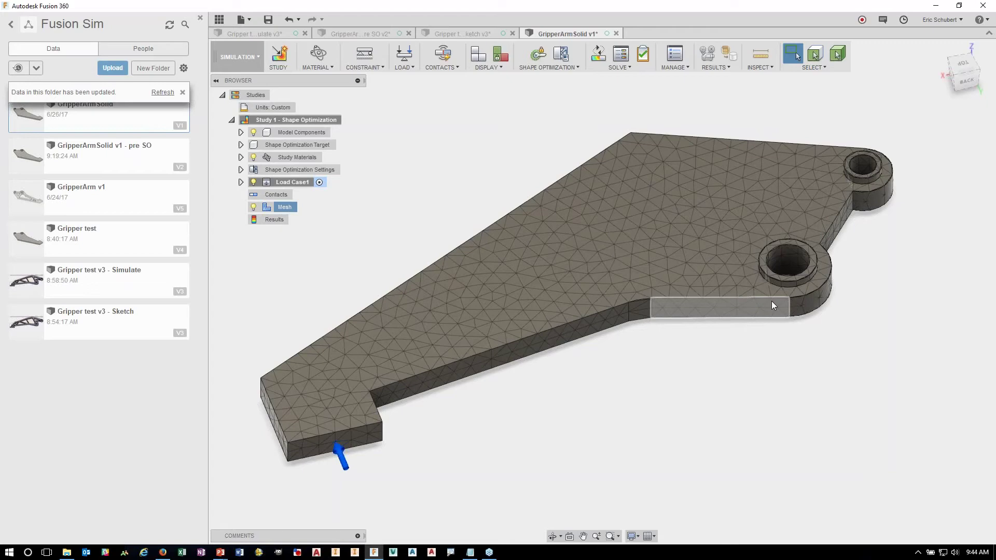
left_click(540, 55)
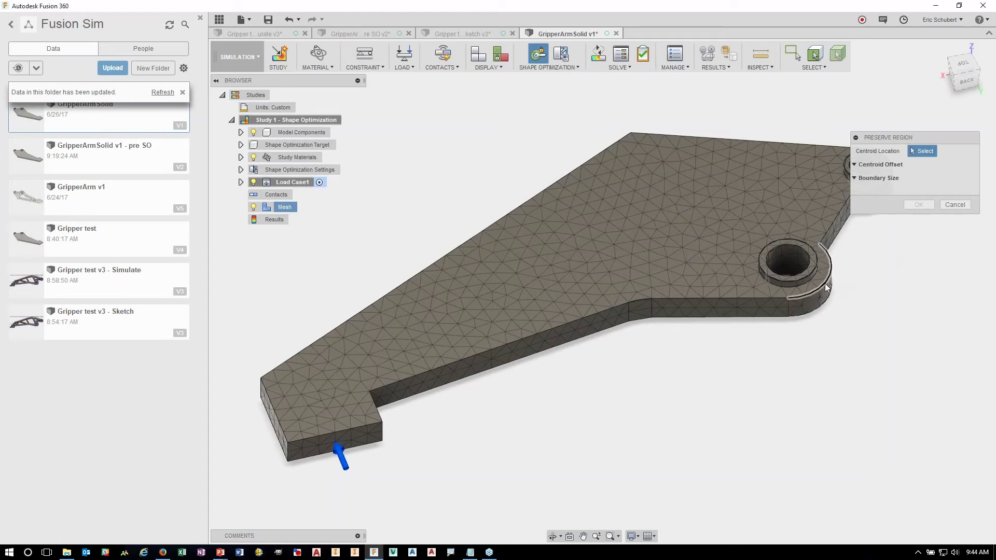
Add a cylindrical preserve region around the bend hole, spanning the arm's thickness.
left_click(832, 285)
left_click_drag(788, 283, 788, 318)
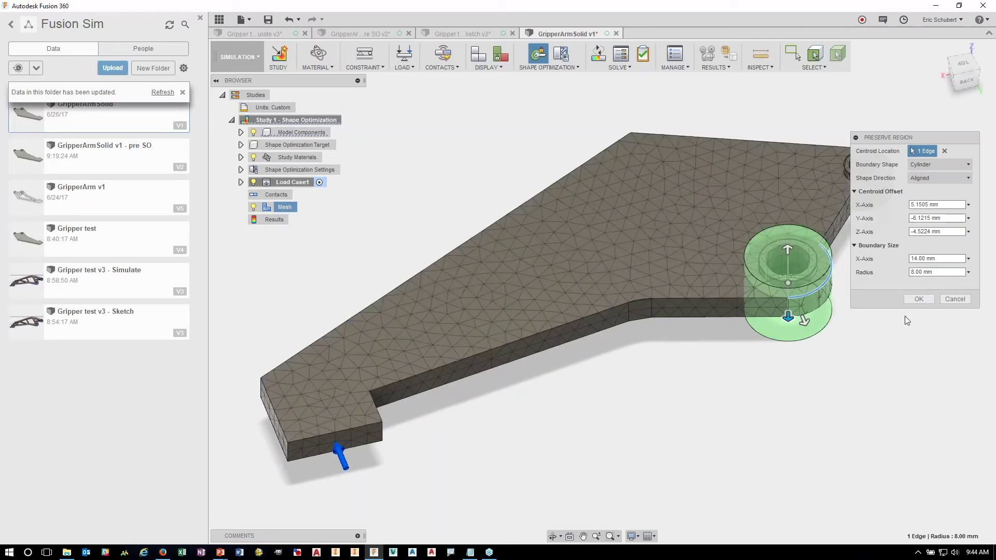
left_click(915, 299)
middle_click_drag(879, 301, 757, 376)
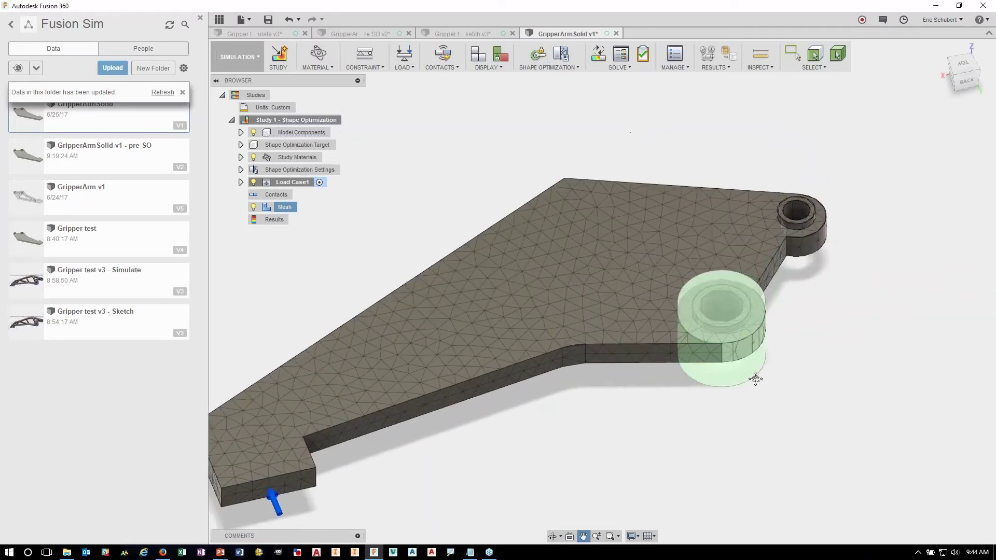
Add a second cylindrical preserve region covering the tip hole's boss.
left_click(539, 54)
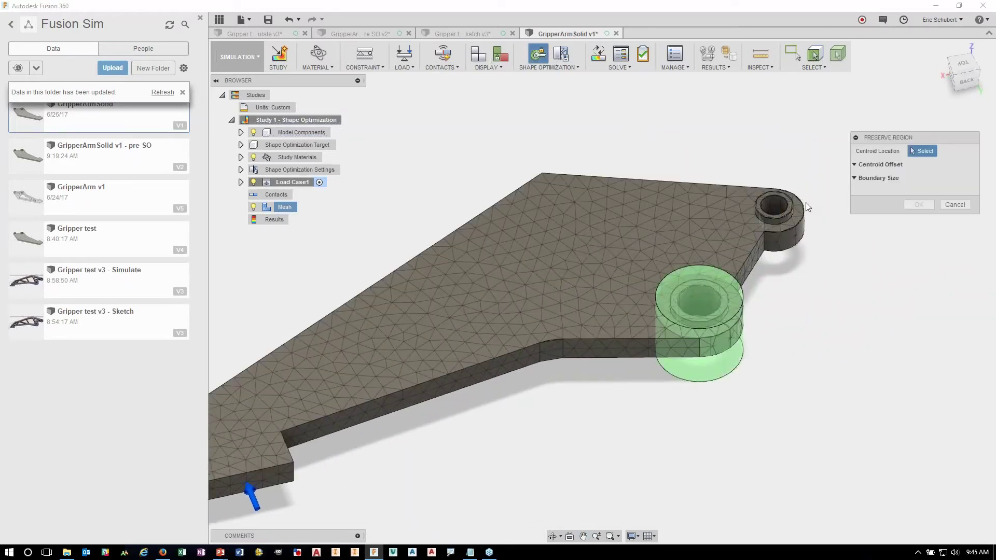
left_click(804, 214)
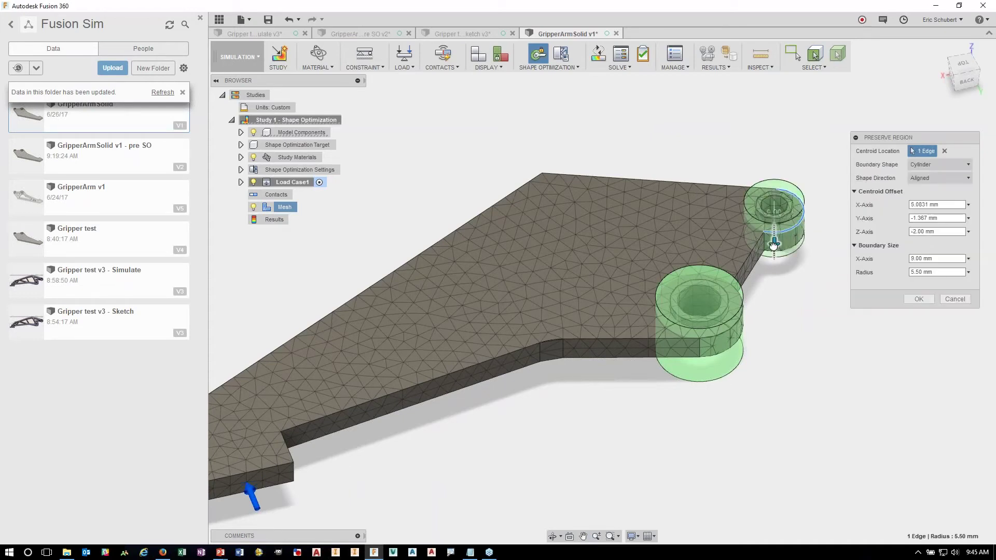
left_click_drag(774, 247, 773, 253)
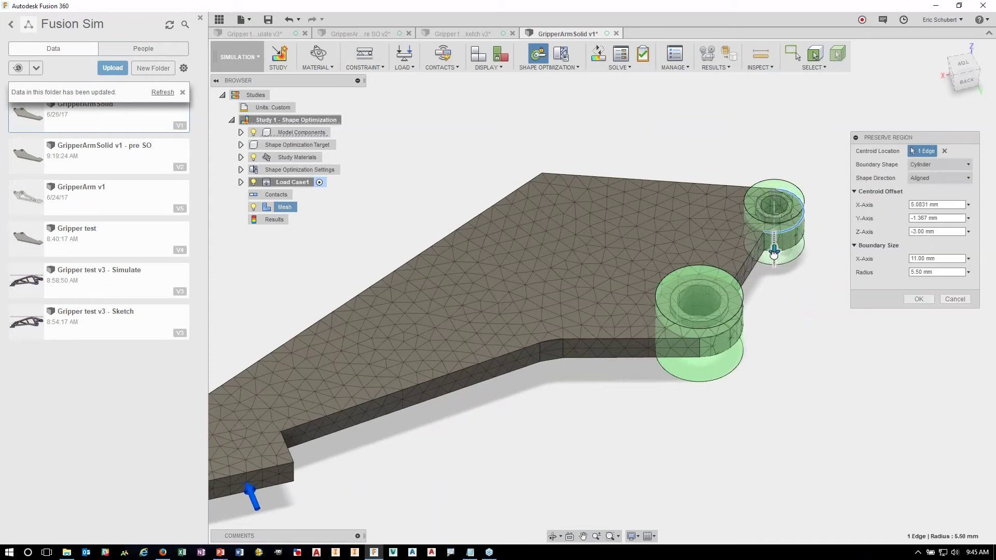
left_click(919, 300)
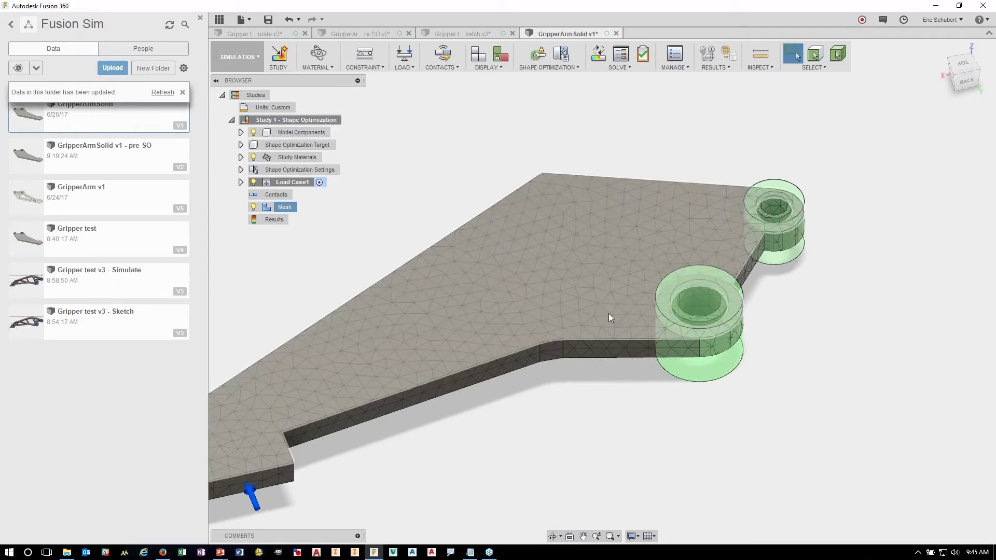
middle_click_drag(608, 314, 700, 274)
key("Escape")
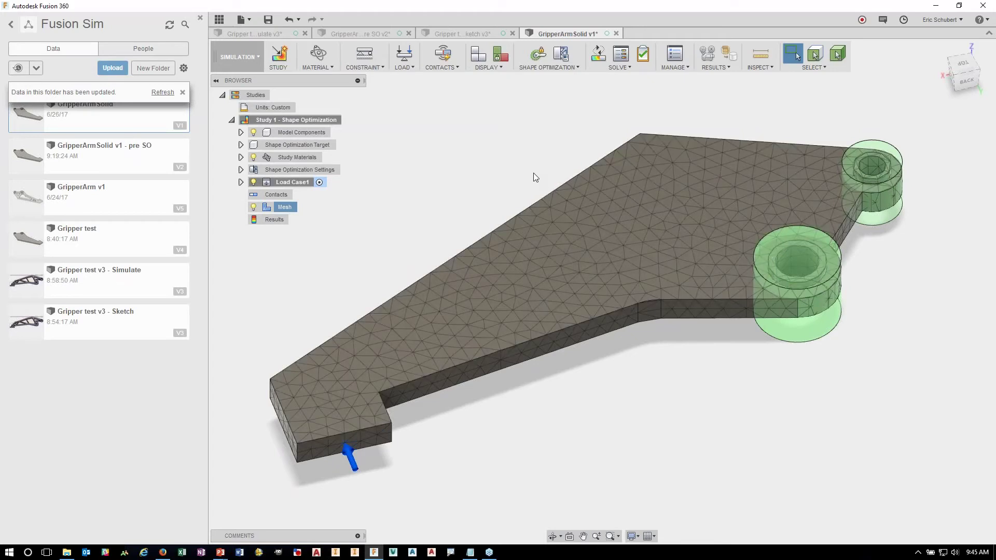
left_click(540, 68)
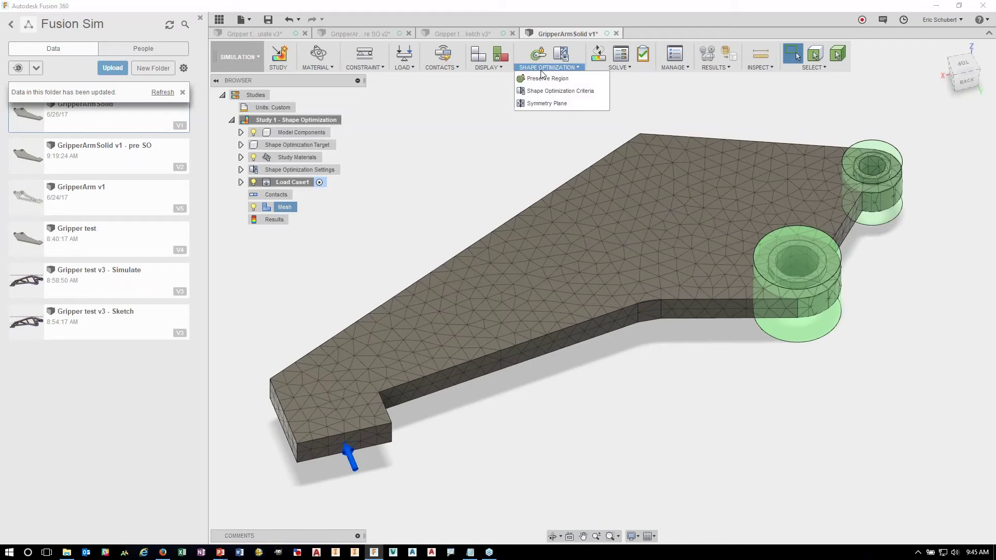
Add a symmetry plane from the arm's top face and open the Solve dialog.
left_click(560, 103)
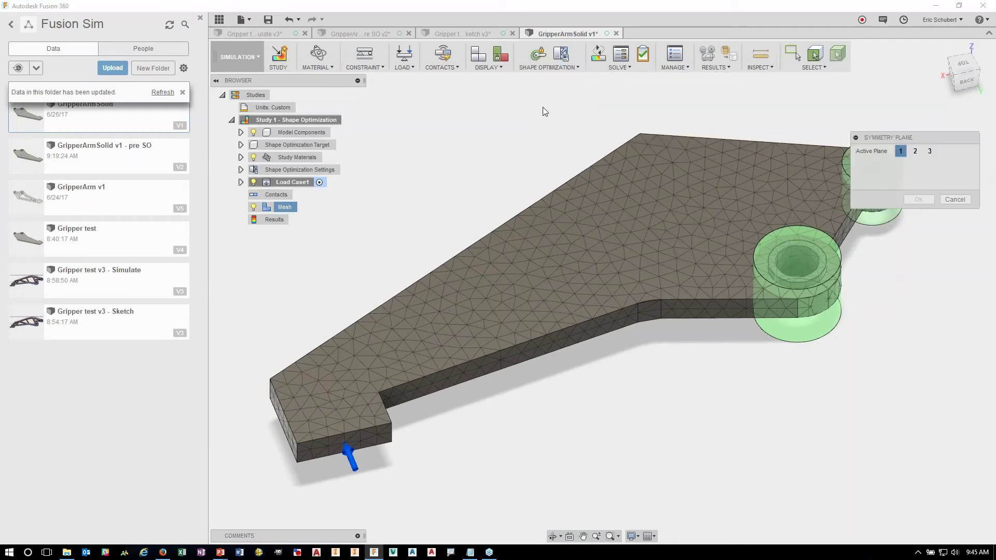
left_click(581, 232)
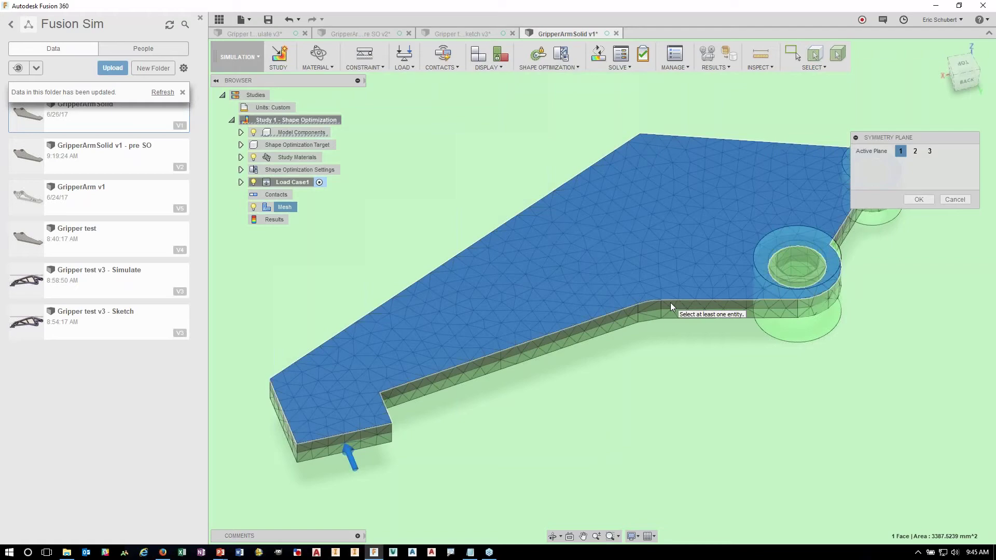
left_click(917, 200)
middle_click_drag(603, 273, 590, 256)
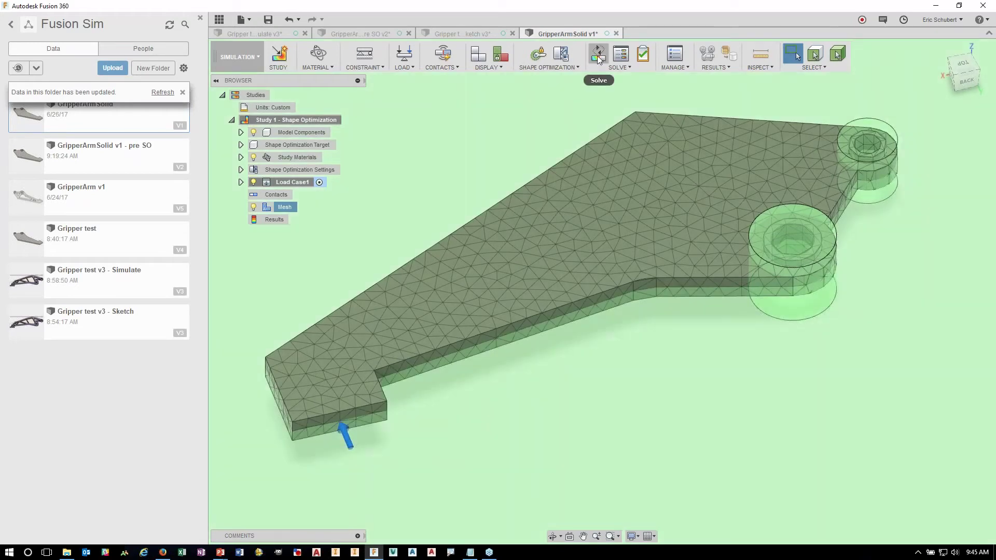
left_click(598, 55)
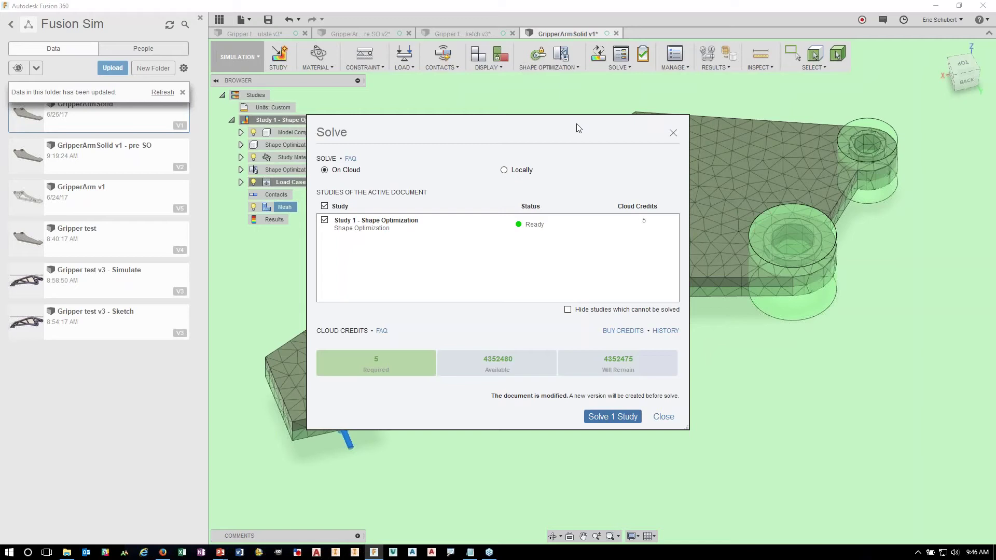
left_click(504, 170)
left_click(325, 170)
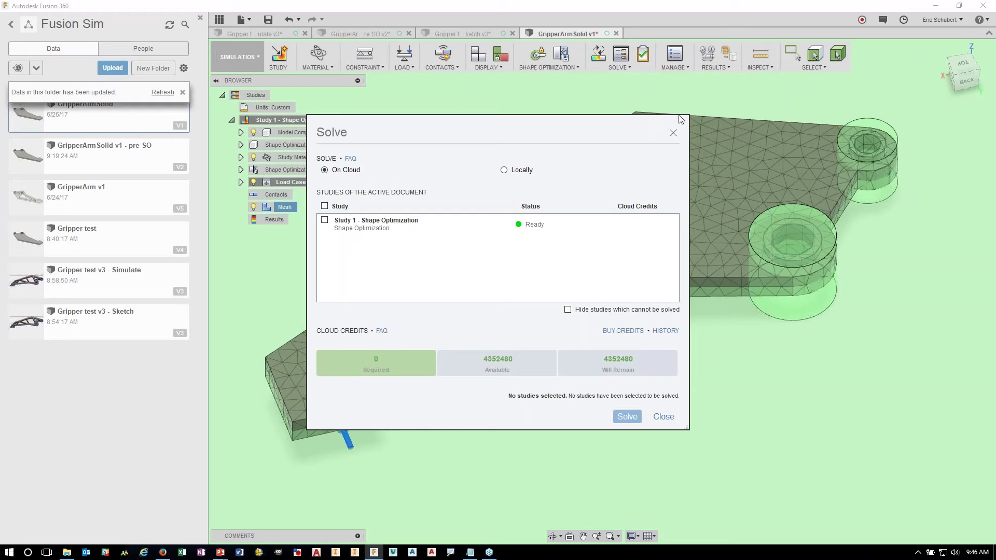
left_click(672, 133)
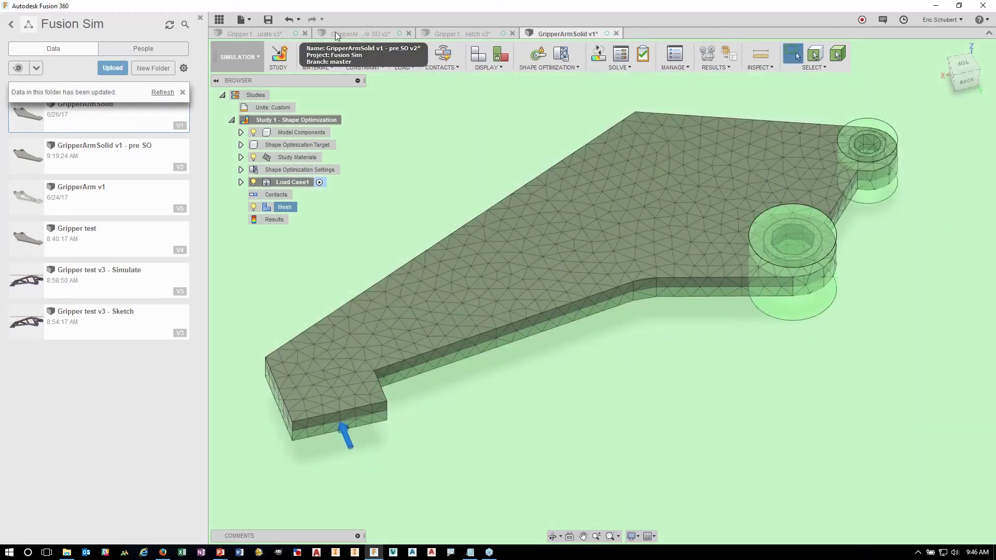
Switch to GripperArmSolid v1 - pre SO and review its optimization criteria, 41.90% mass target.
left_click(335, 32)
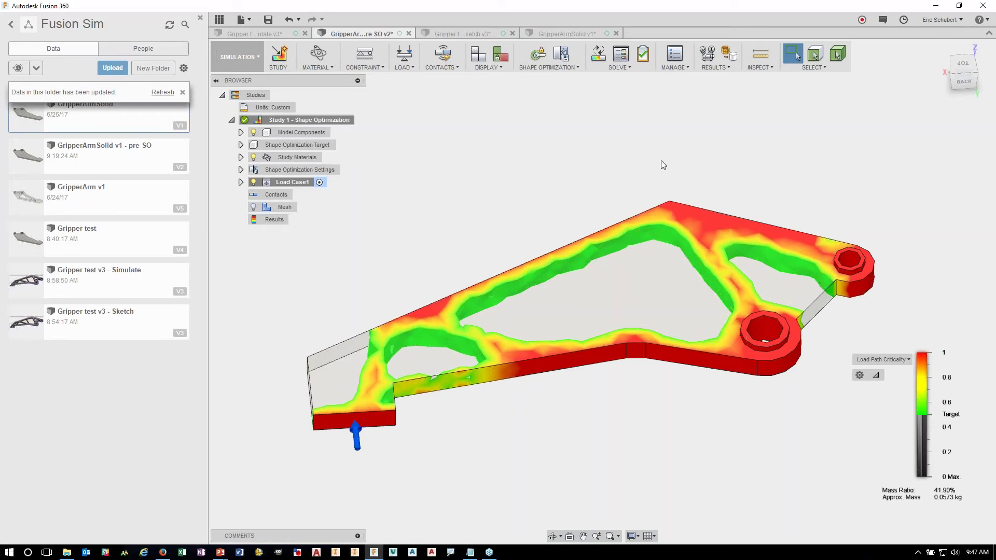
left_click(563, 56)
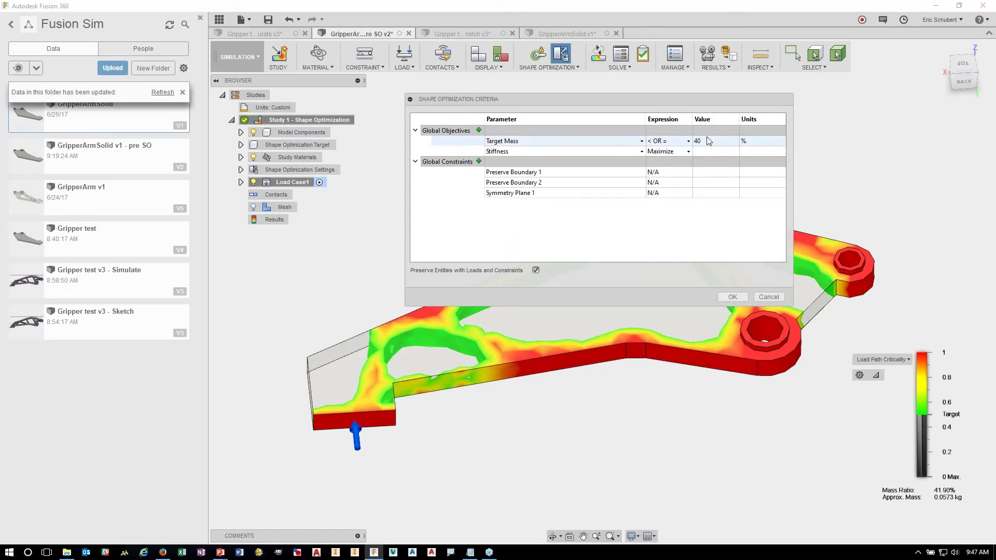
left_click(778, 294)
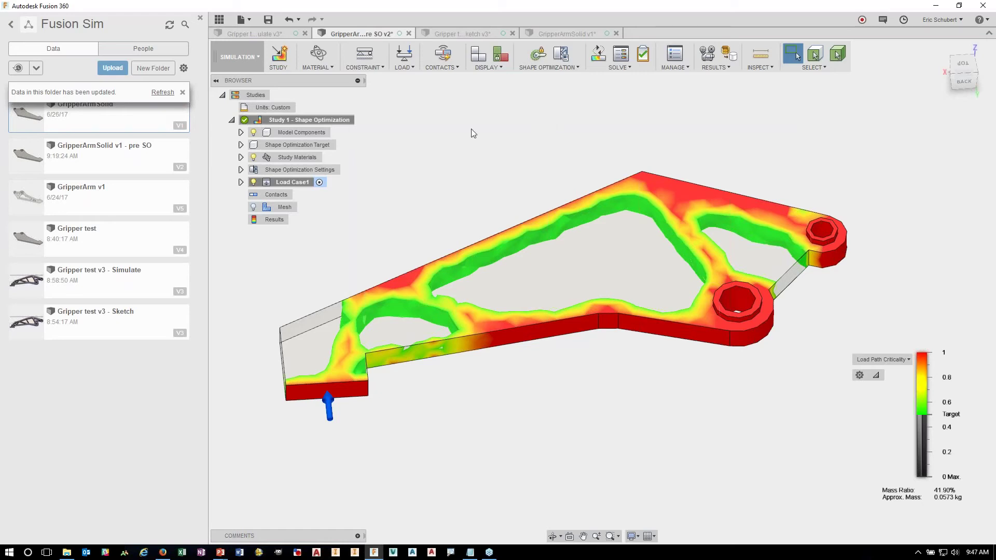
middle_click_drag(458, 169, 460, 179)
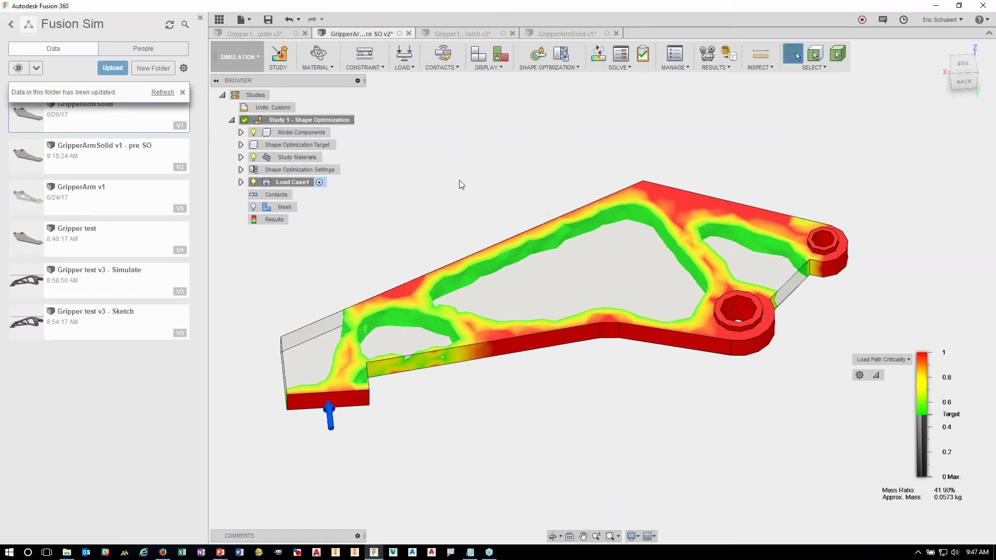
Promote the optimized shape into the Model workspace as a mesh body.
left_click(729, 54)
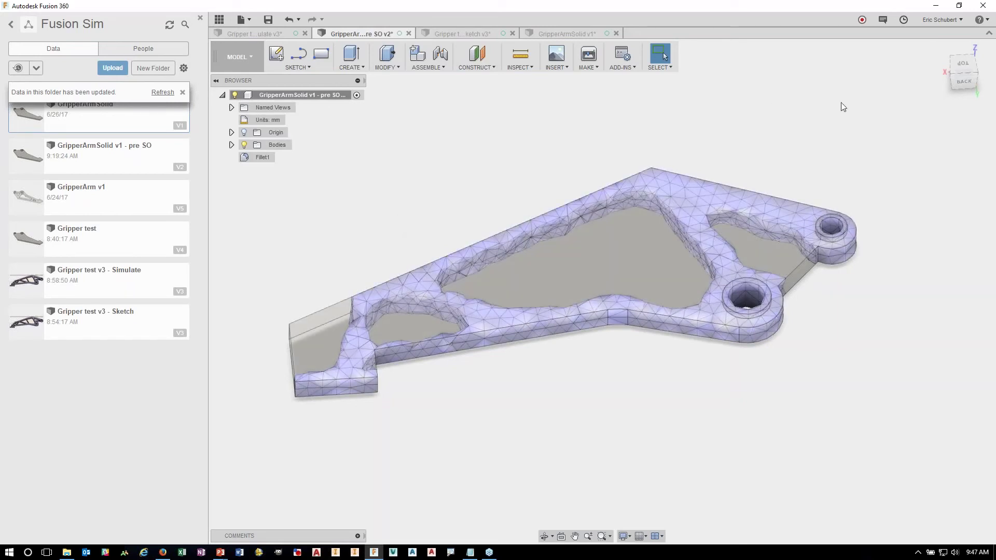
Start a new sketch on the horizontal top origin plane.
left_click(278, 51)
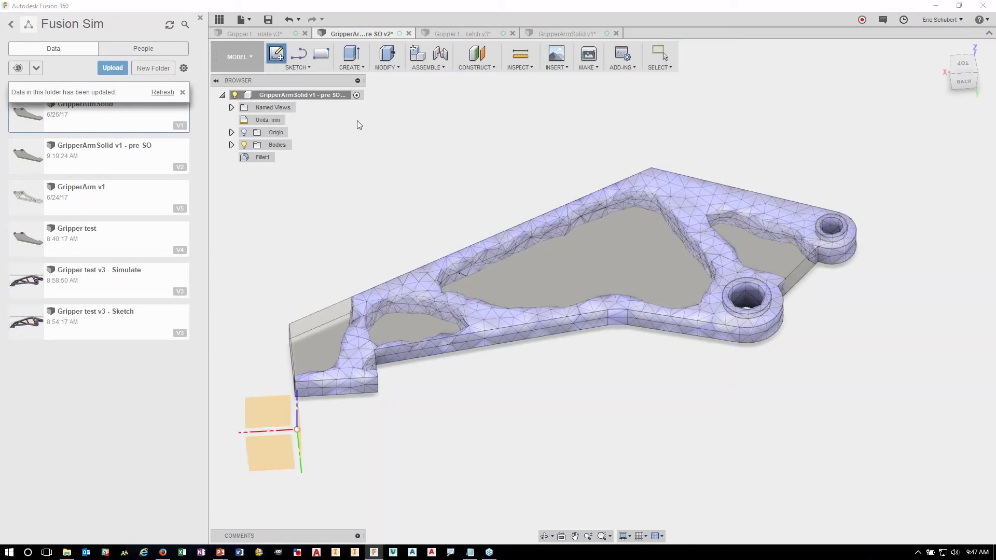
left_click(961, 64)
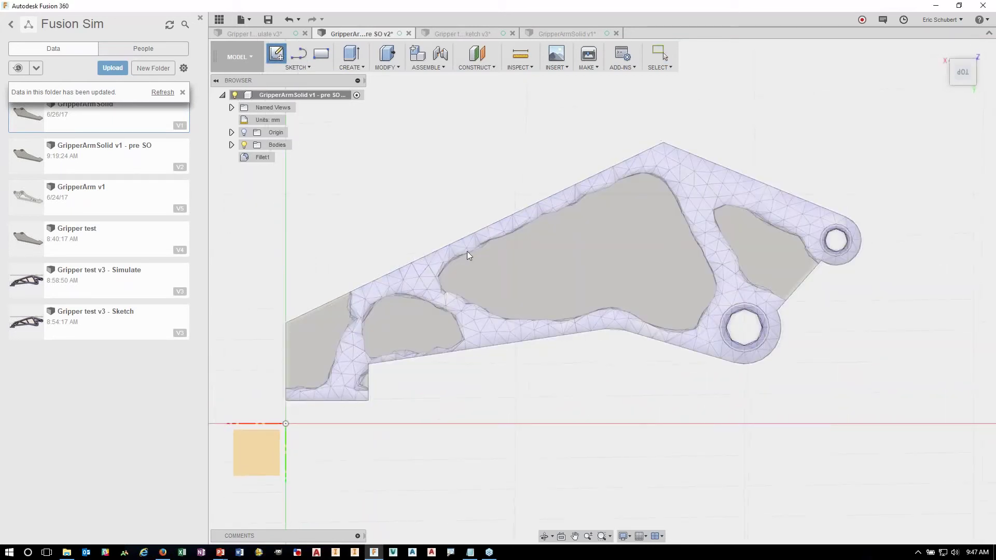
left_click(449, 266)
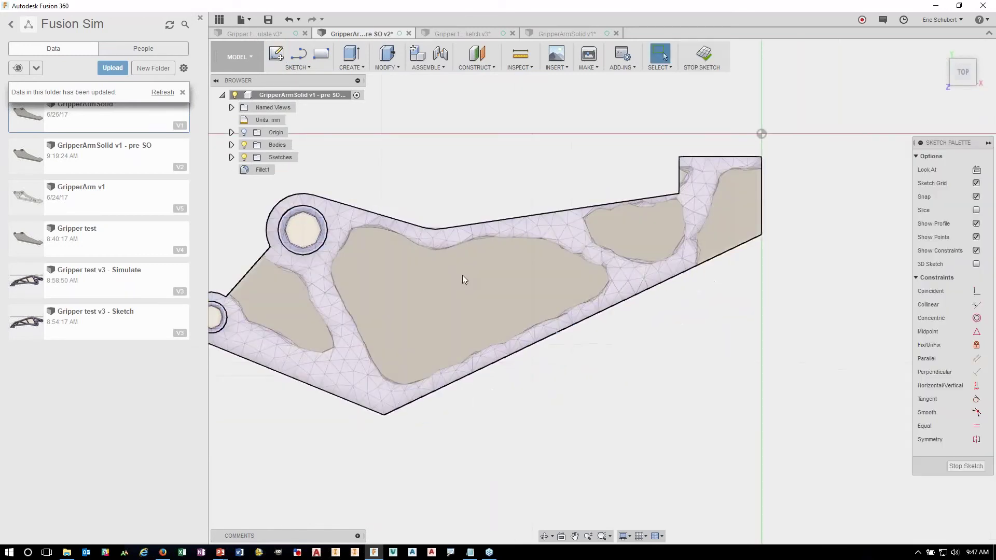
Draw a closed six-corner line outline around the large central cutout.
key("l")
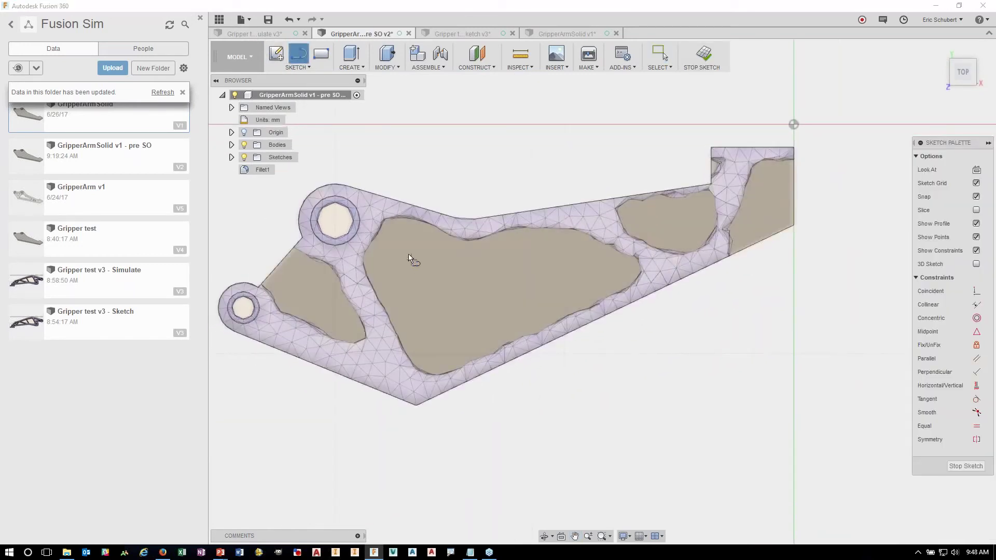
left_click(390, 224)
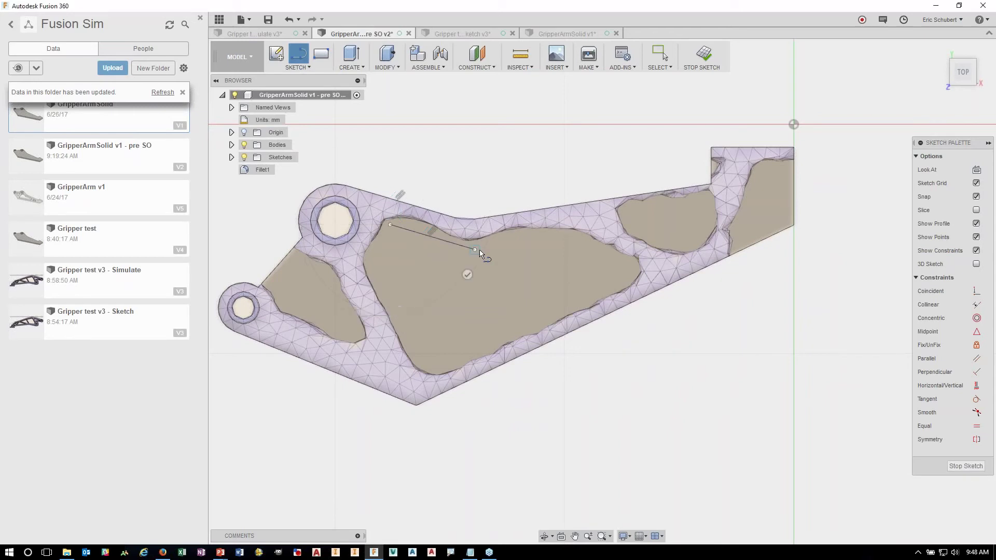
left_click(475, 250)
left_click(574, 227)
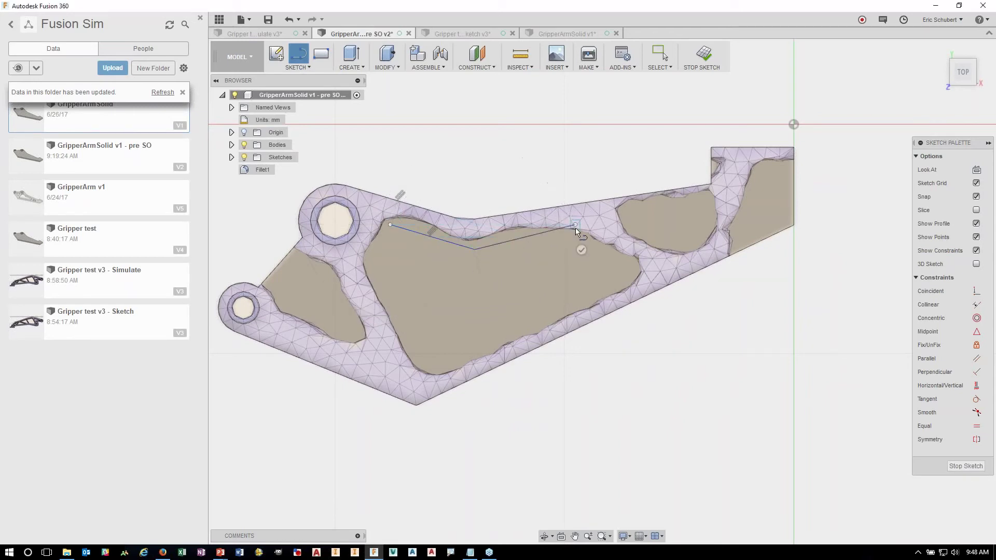
left_click(639, 272)
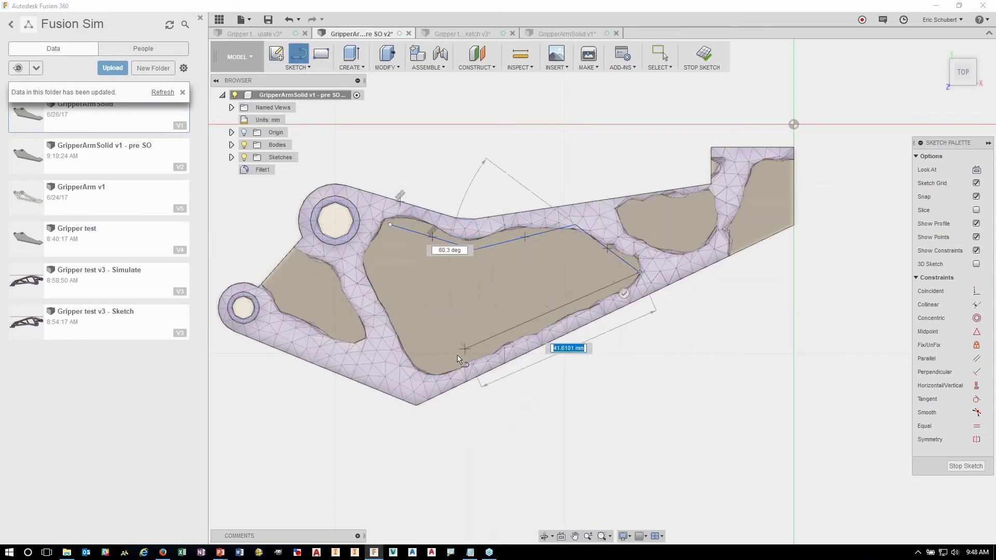
left_click(433, 374)
left_click(366, 256)
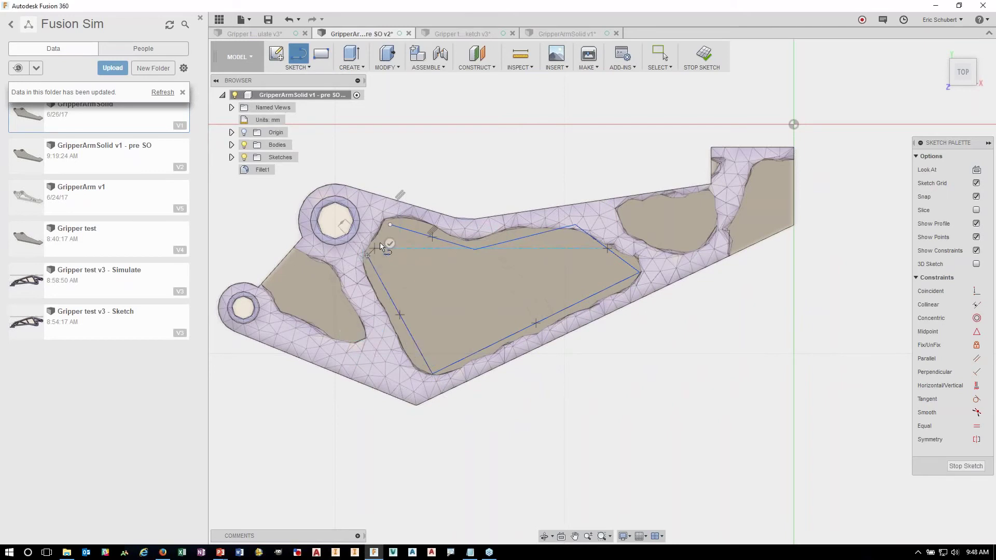
left_click(393, 224)
Switch to the Gripper test sketch v3 document and view the ribbed arm from the top.
left_click(464, 33)
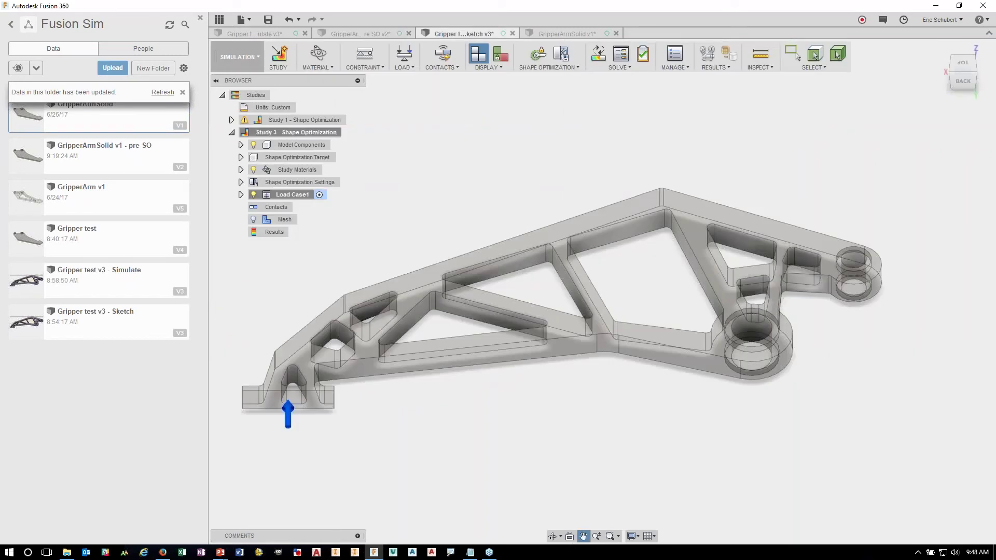
mouse_move(418, 201)
middle_mouse_down("shift")
mouse_move(433, 169)
mouse_move(430, 251)
middle_mouse_up("shift")
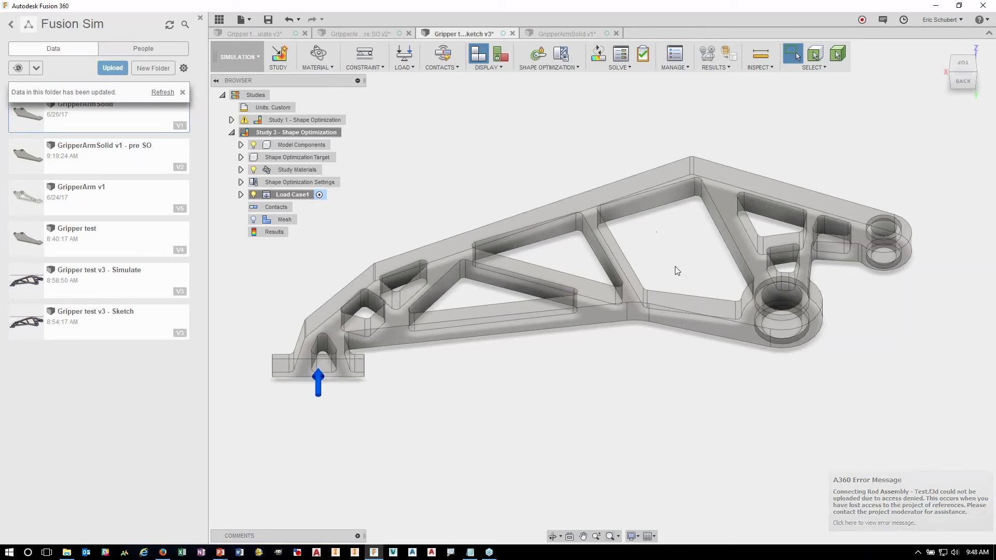
middle_click_drag(675, 244, 670, 226)
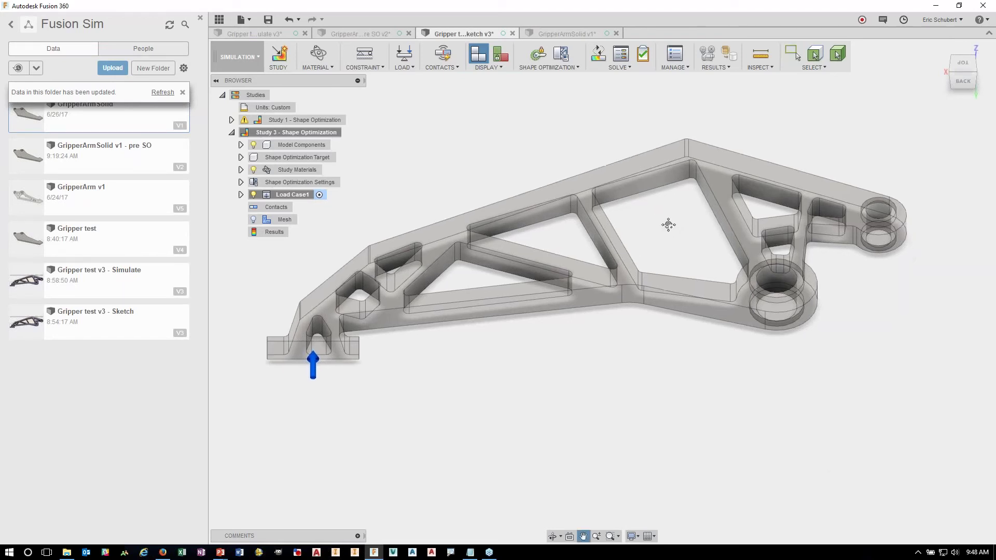
left_click(963, 65)
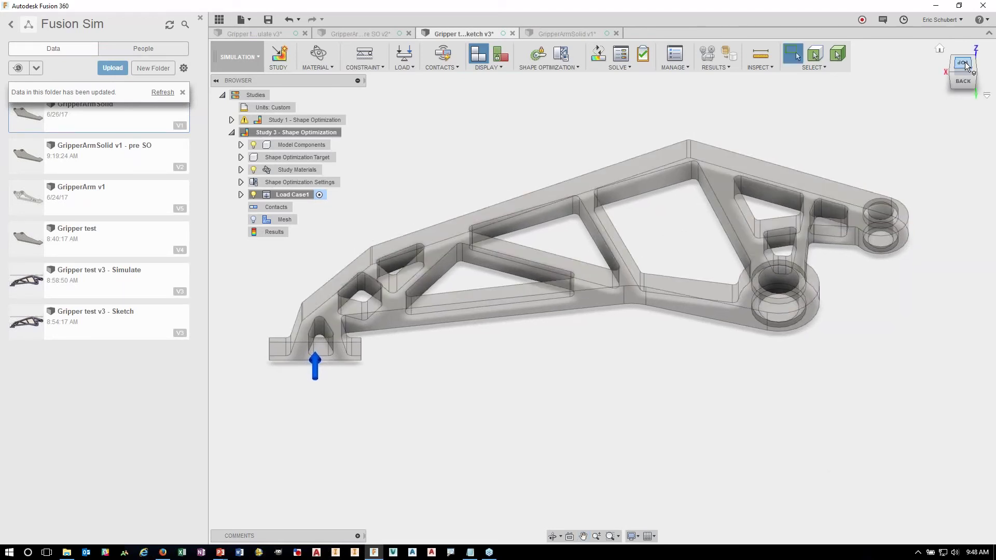
middle_click_drag(702, 260, 663, 243)
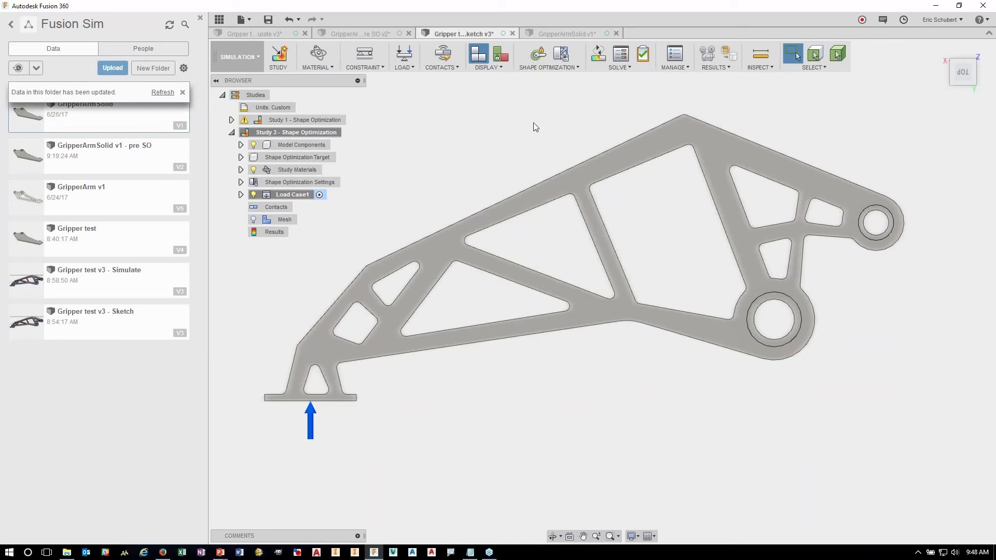
Create Study 4 as a Static Stress study on the truss-cutout arm, viewed isometrically.
left_click(278, 58)
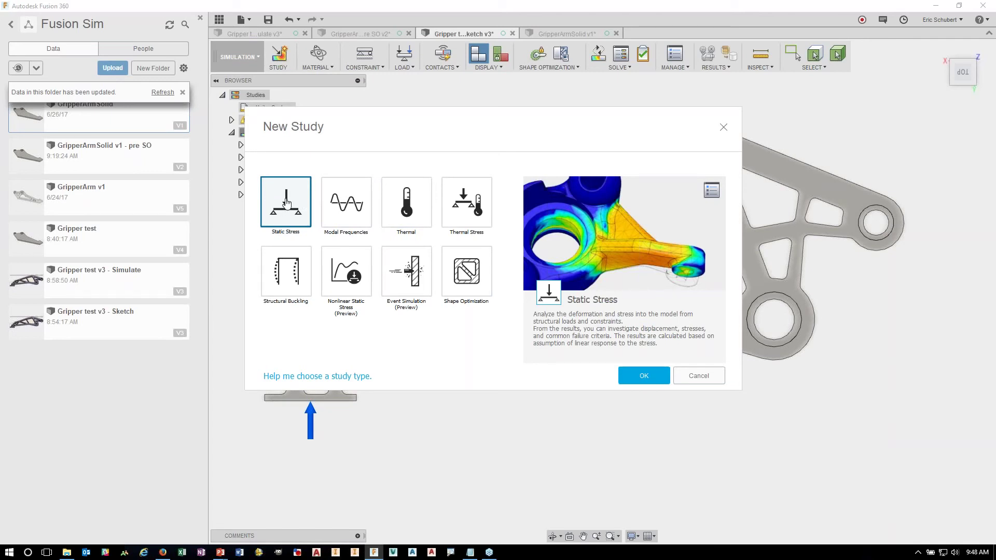
left_click(648, 376)
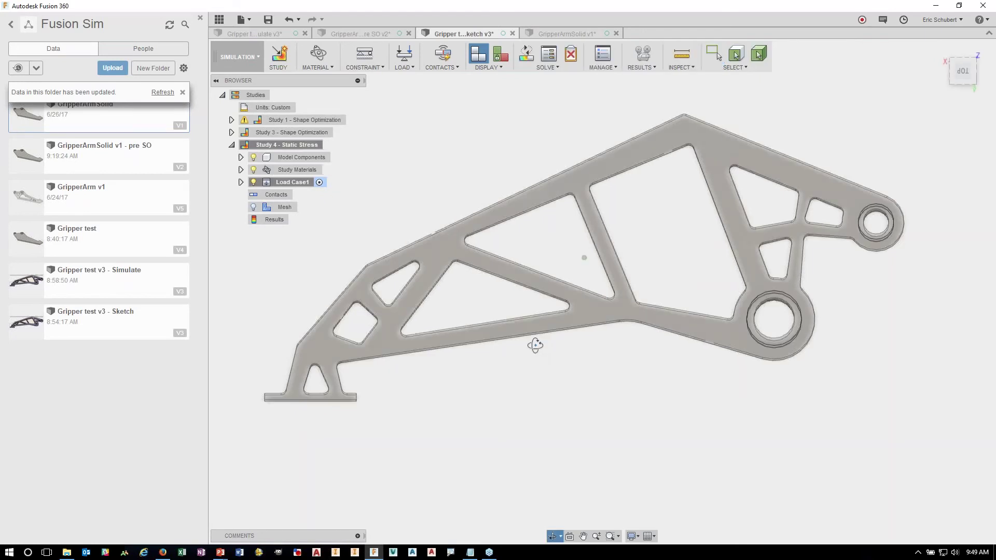
middle_click_drag(536, 345, 553, 345, "shift")
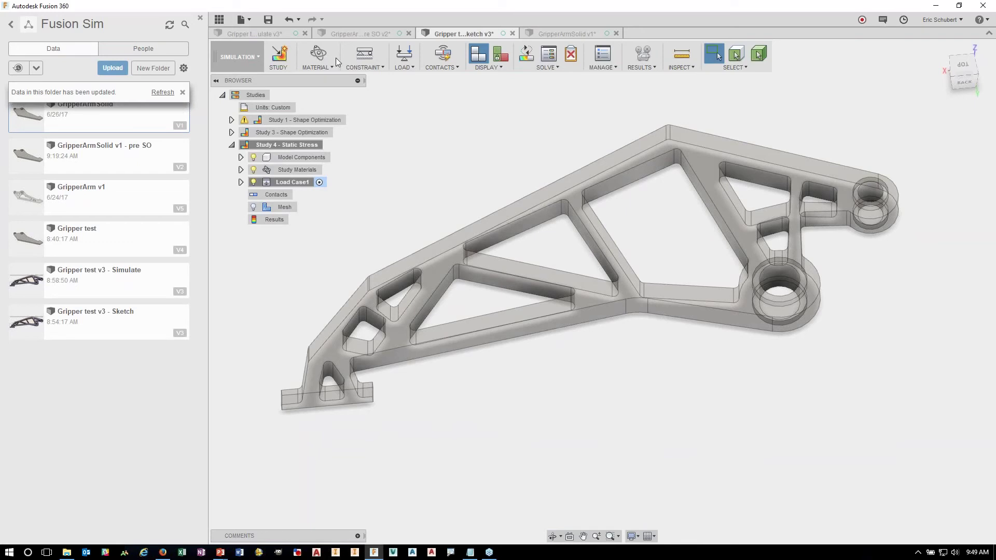
Add a Pin constraint to the inner faces of the large hole and the small end hole.
left_click(366, 56)
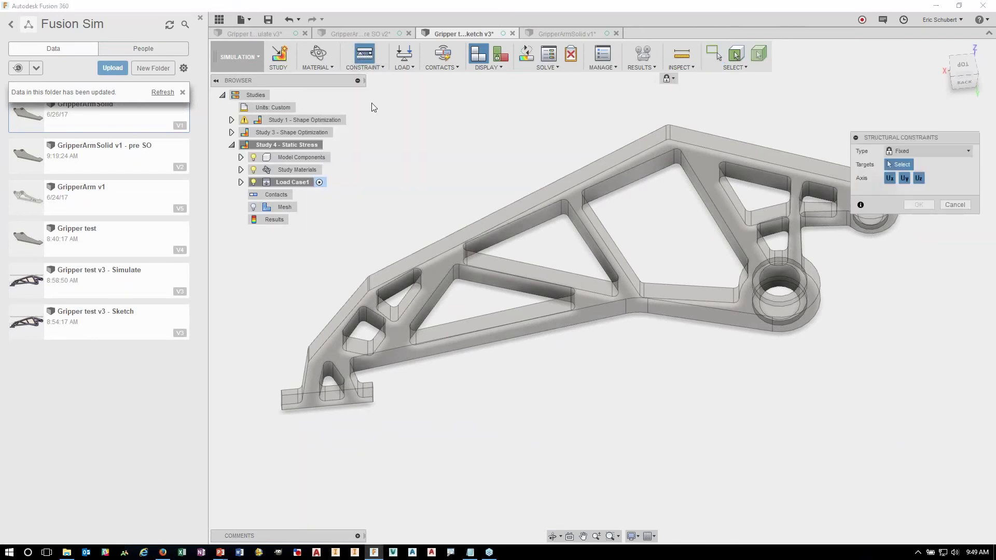
left_click(778, 277)
left_click(819, 220)
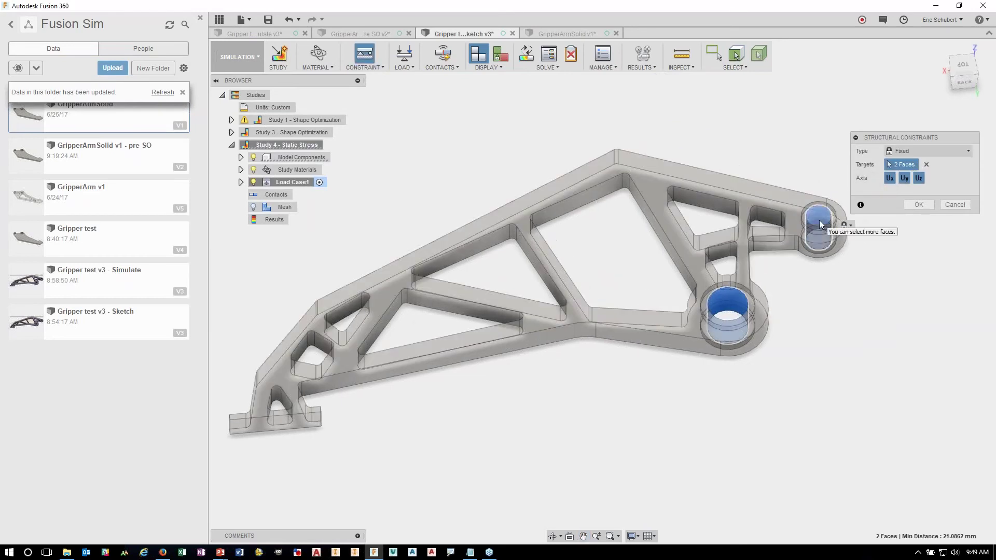
left_click(912, 152)
left_click(909, 178)
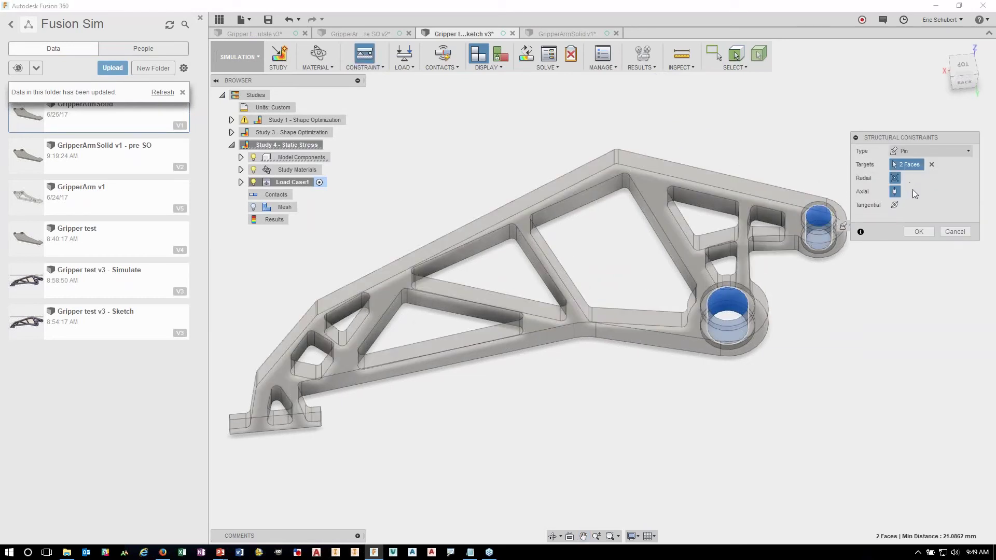
left_click(919, 232)
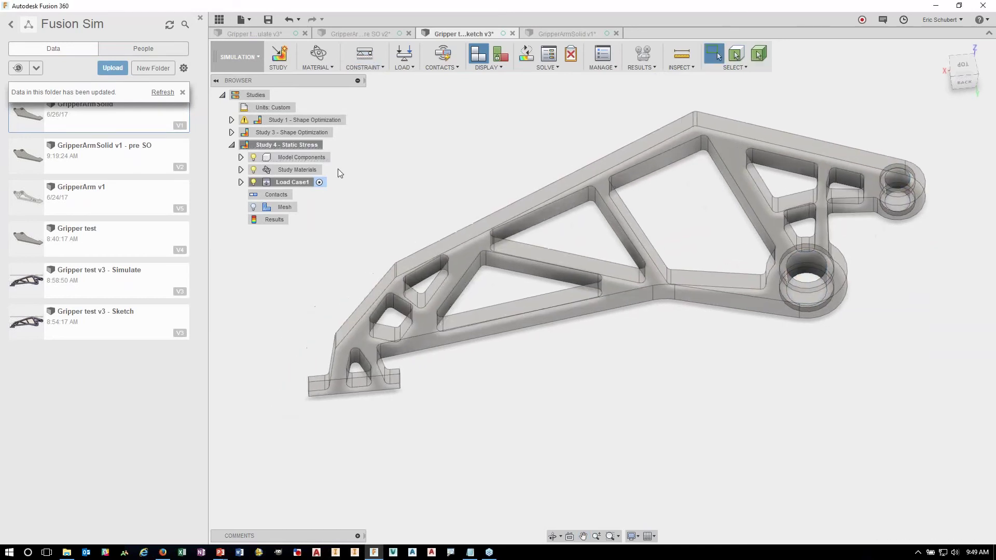
Apply a 500 N force to the bottom face of the arm's foot.
left_click(404, 53)
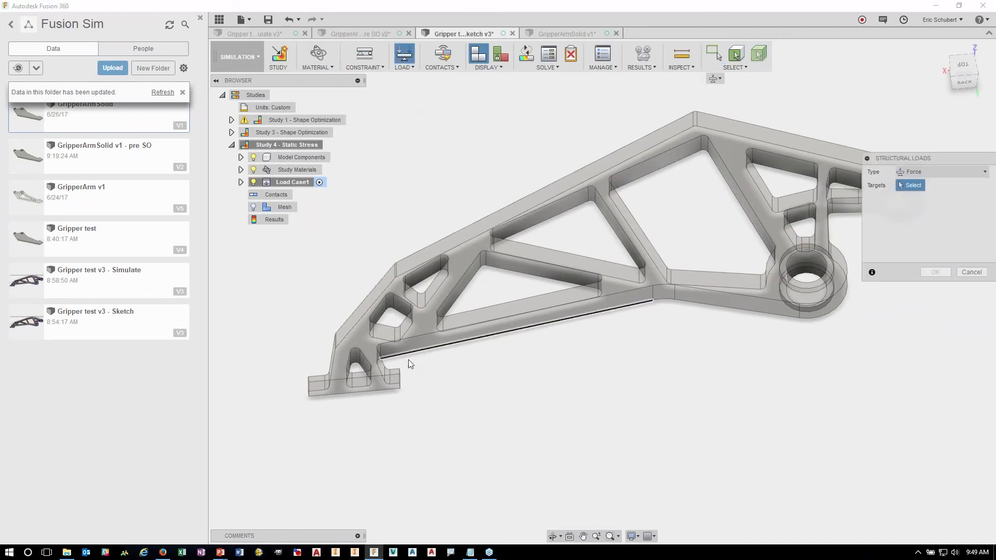
left_click(362, 384)
left_click(923, 226)
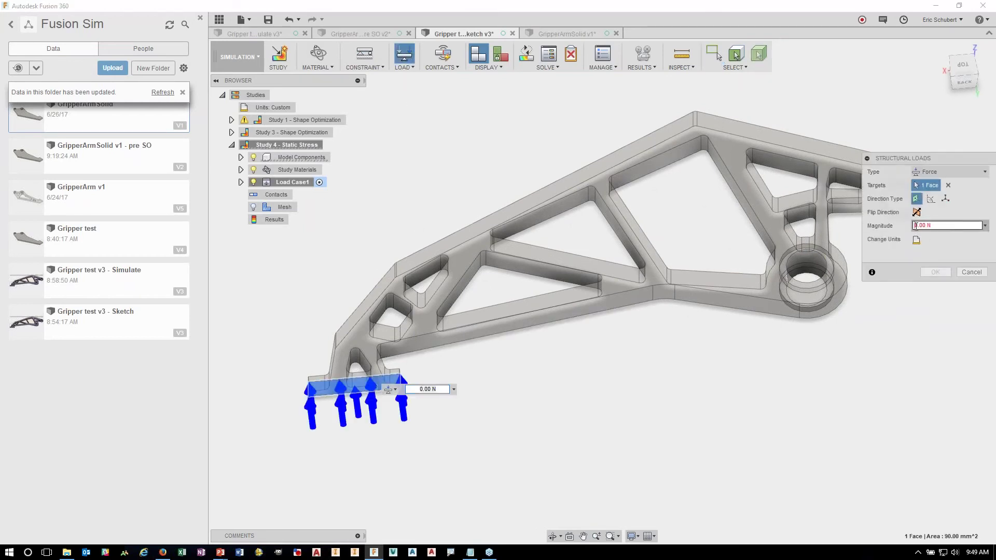
type("500")
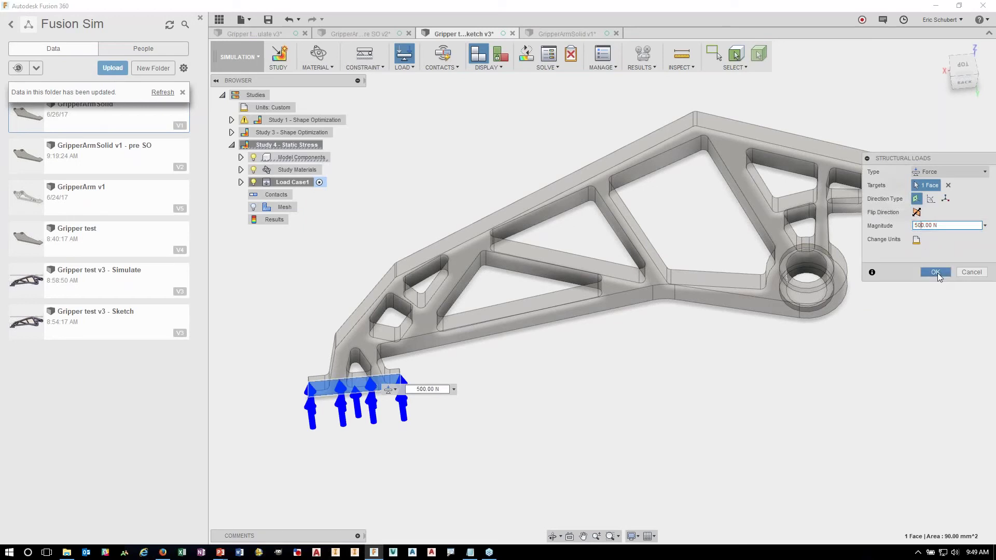
left_click(936, 272)
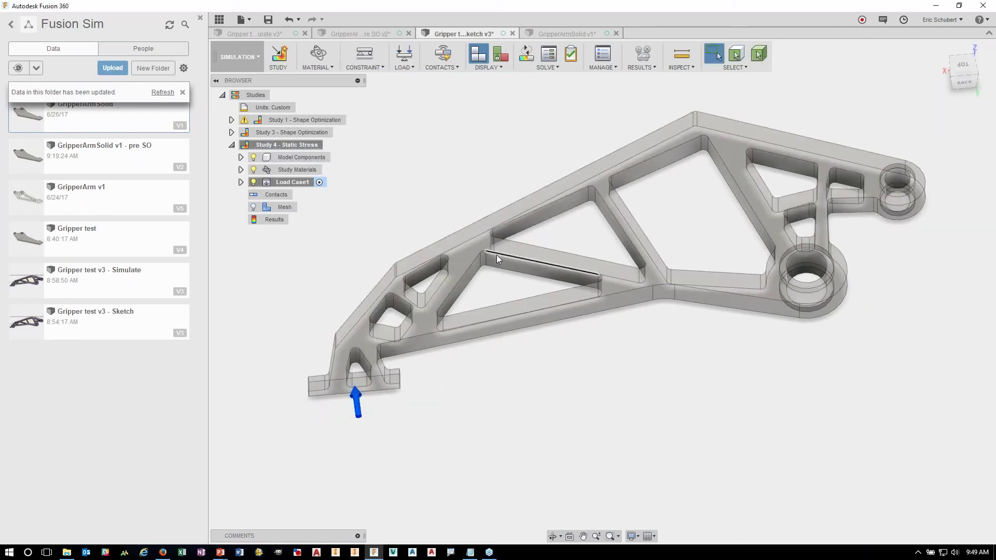
middle_click_drag(496, 254, 415, 249)
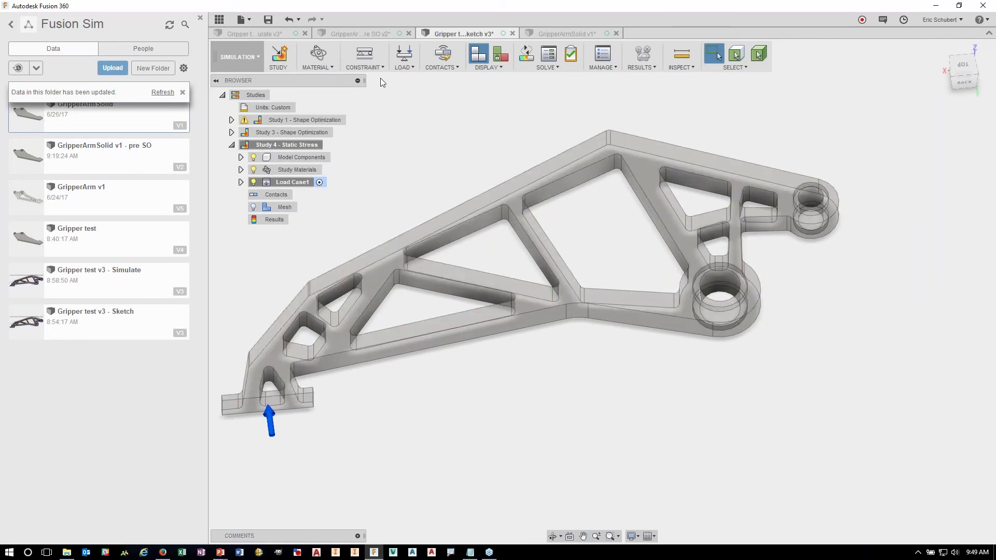
right_click(279, 207)
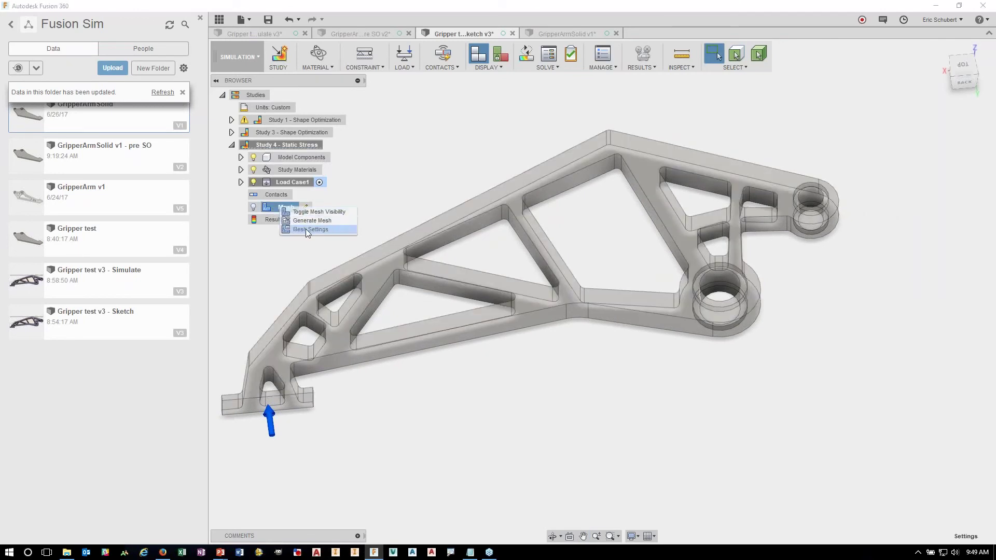
Set the mesh settings to an absolute element size of 3 mm.
left_click(307, 229)
left_click(503, 282)
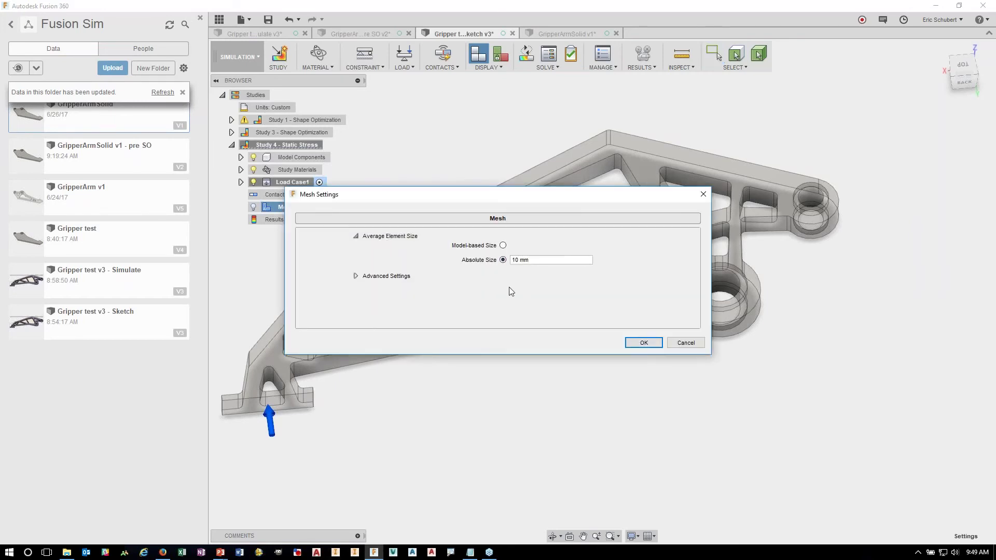
left_click_drag(517, 260, 509, 261)
type("3")
left_click(649, 345)
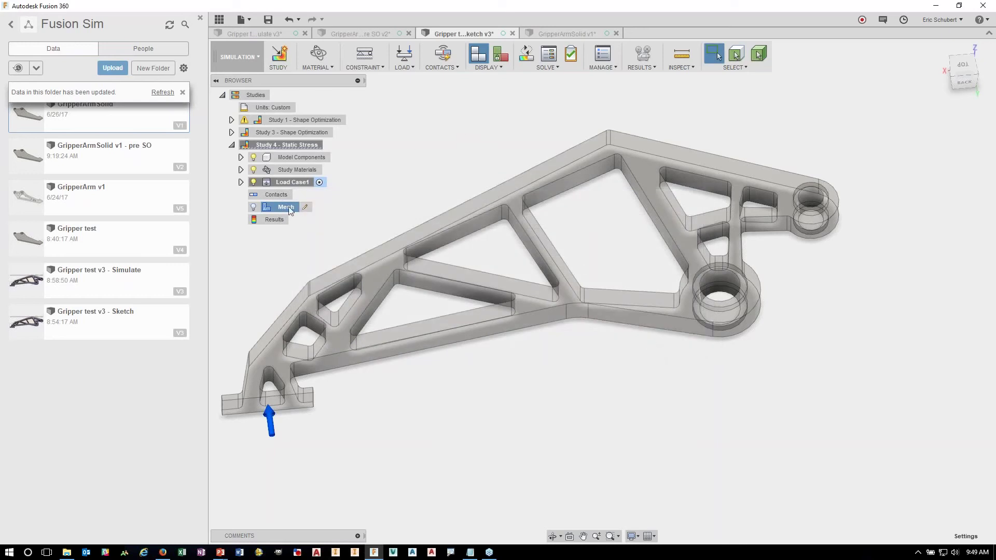
Generate the mesh and look over the meshed arm from another angle.
left_click(255, 207)
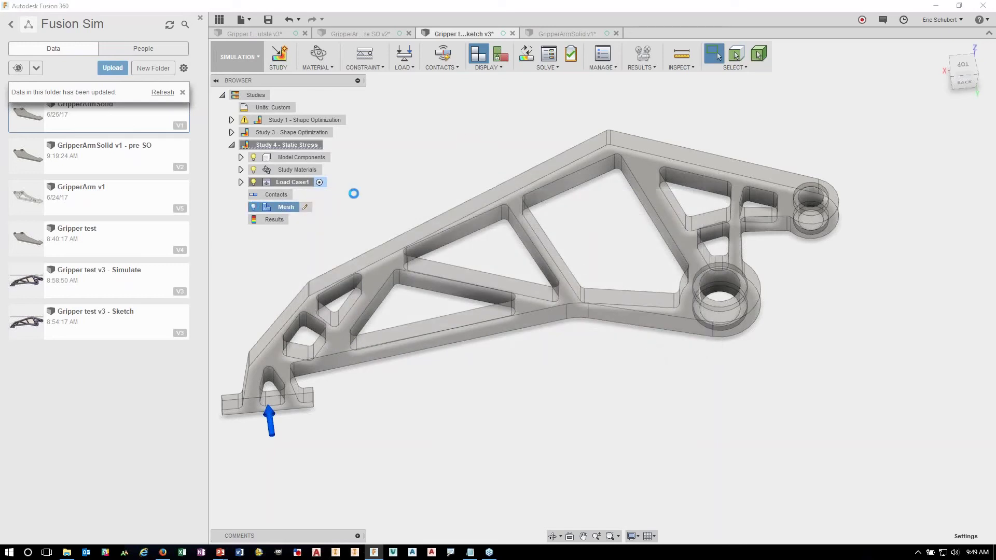
left_click(557, 323)
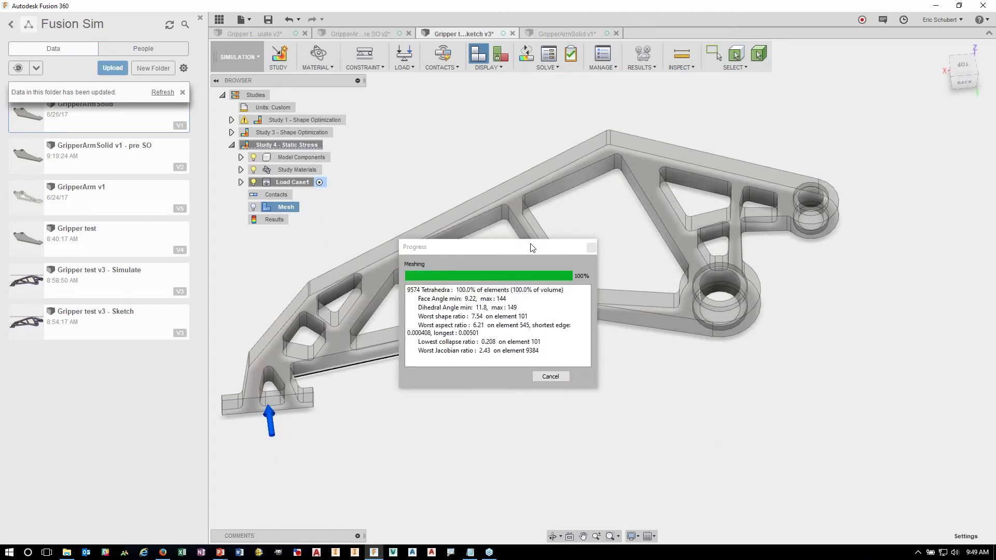
middle_click_drag(486, 320, 521, 347)
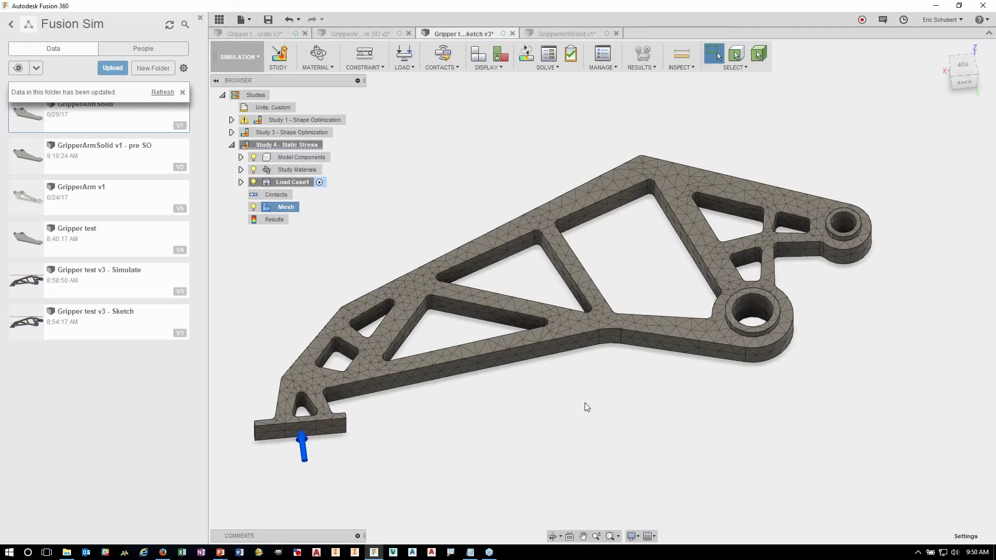
middle_click_drag(540, 404, 509, 323, "shift")
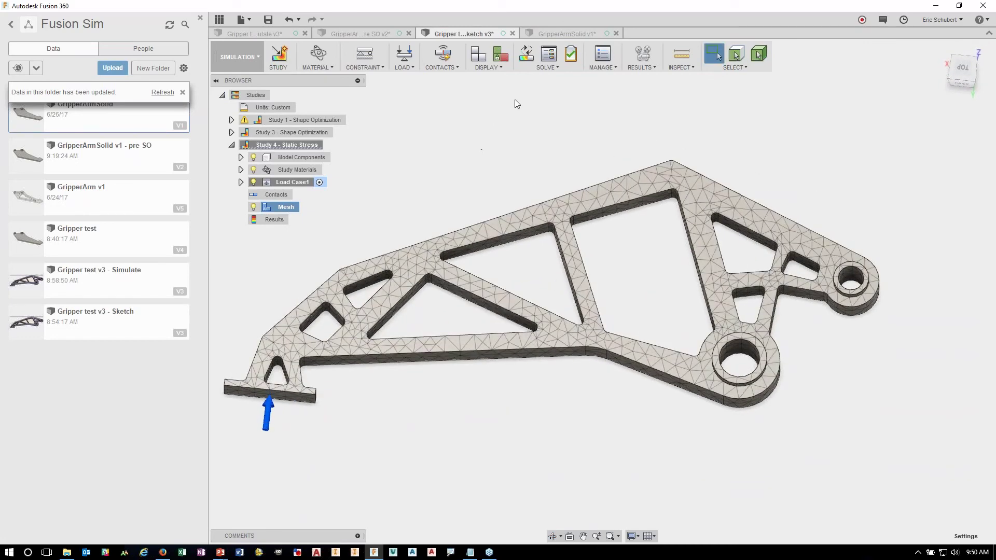
Check the Solve dialog, toggling Study 1 and Study 3 off again, and close without solving.
left_click(527, 53)
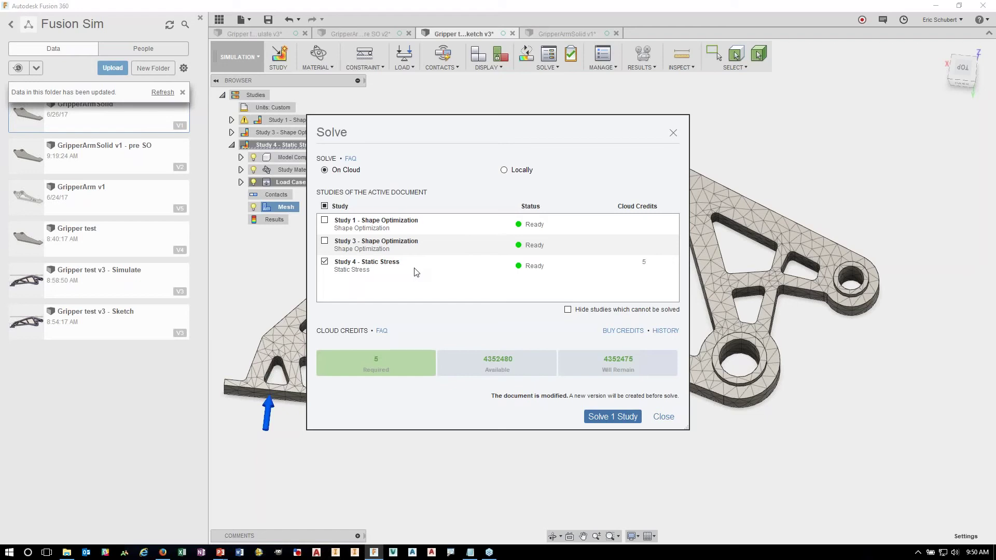
left_click(664, 418)
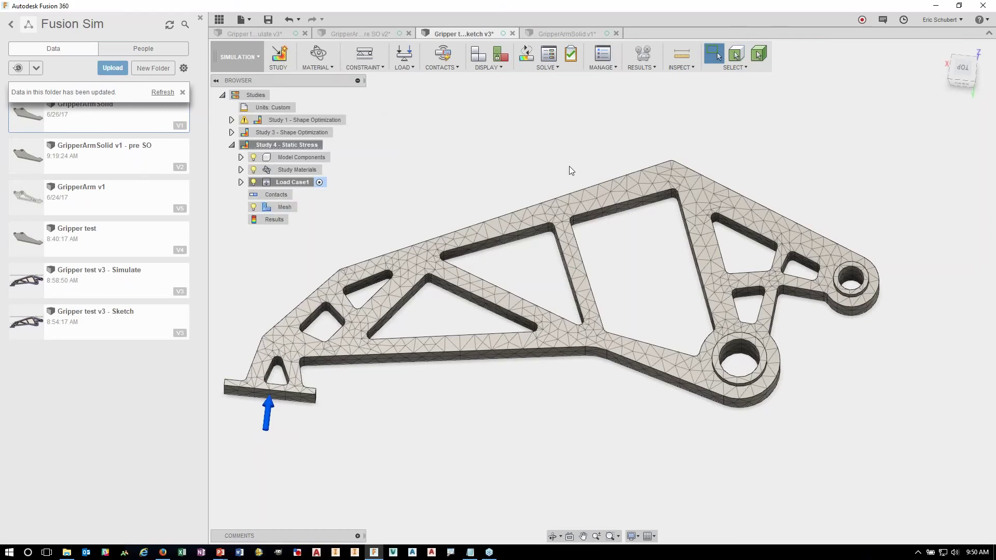
left_click(527, 54)
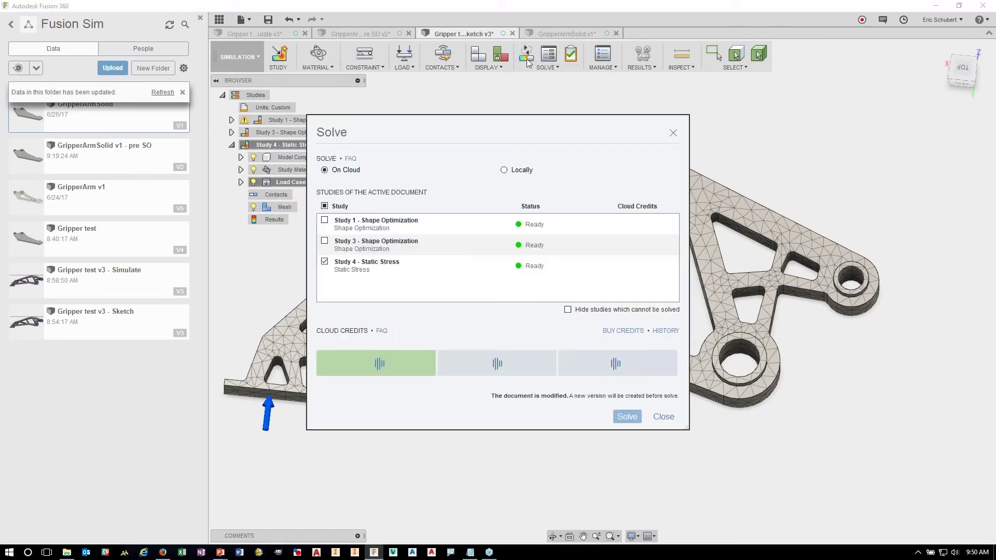
left_click(325, 220)
left_click(324, 241)
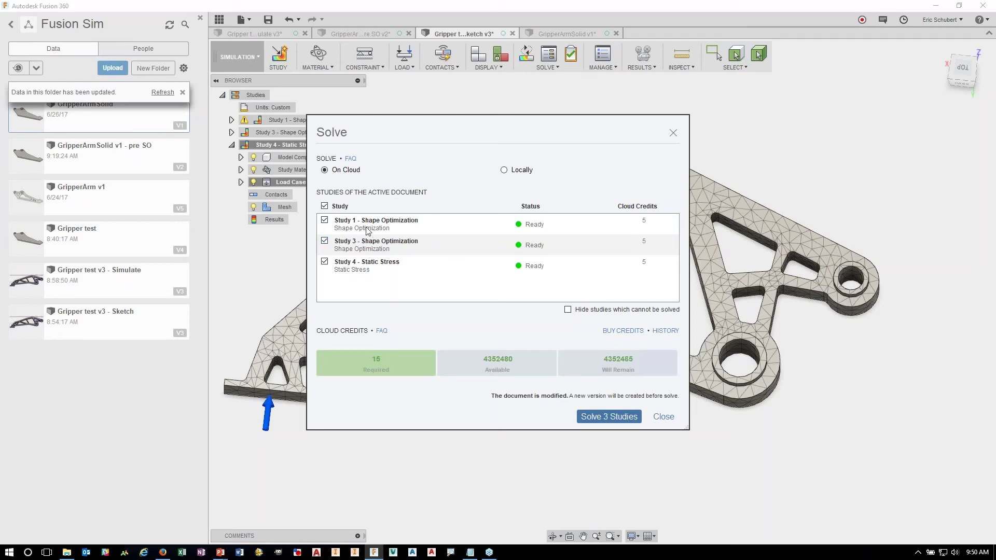
left_click(325, 220)
left_click(325, 241)
left_click(664, 418)
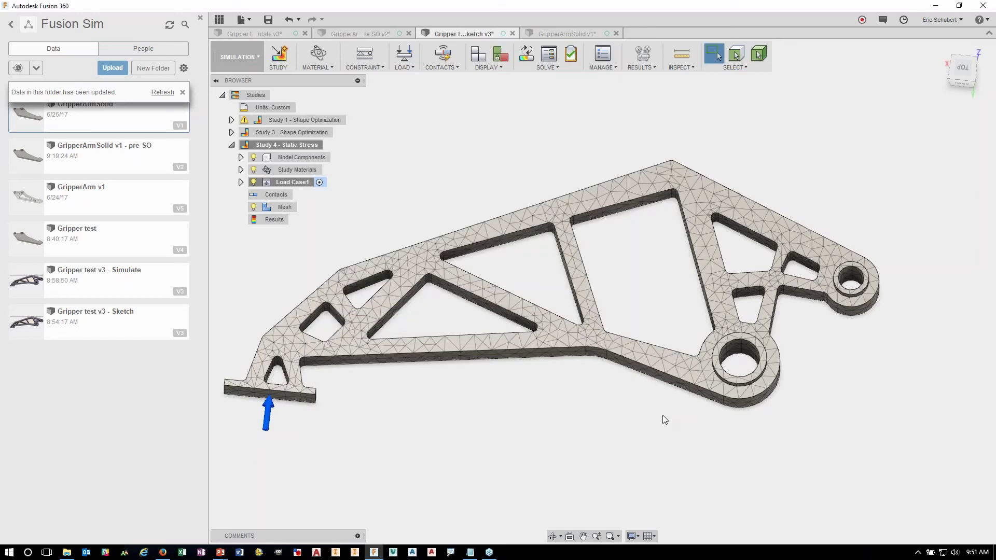
middle_click_drag(482, 157, 500, 166)
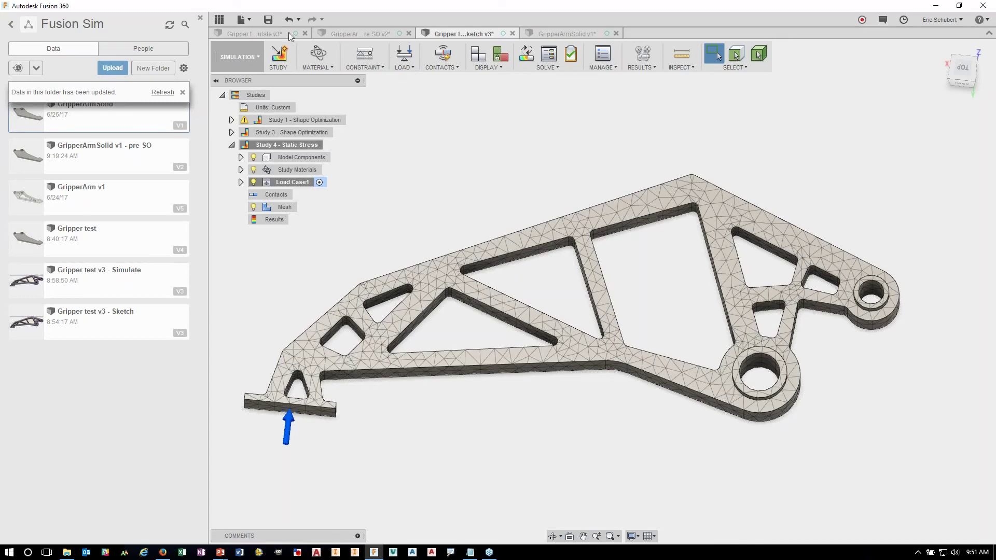
Switch to Gripper test v3 - Simulate and orbit its Study 3 safety factor plot (min 1.382).
left_click(267, 33)
middle_click_drag(526, 178, 487, 197, "shift")
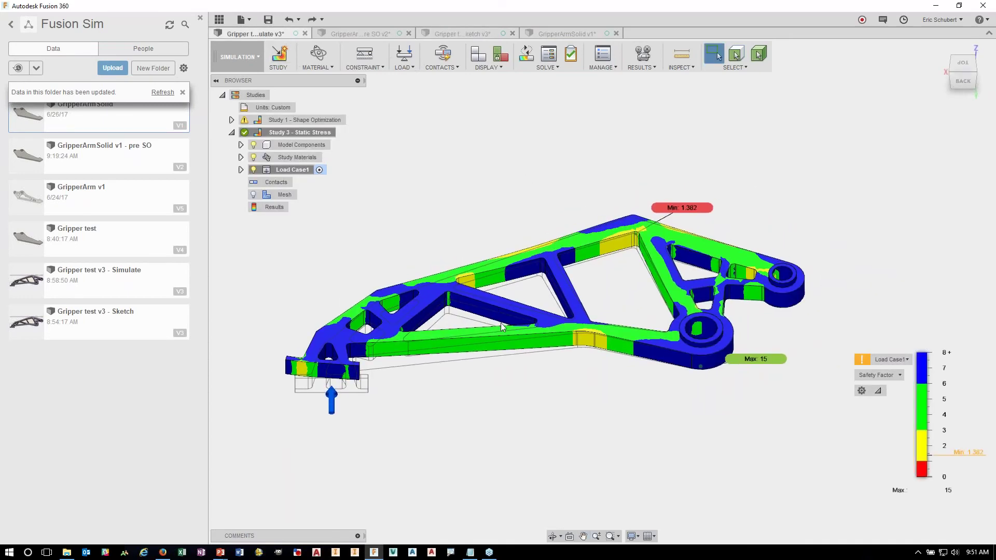
middle_click_drag(500, 323, 540, 355, "shift")
middle_click_drag(603, 273, 598, 240)
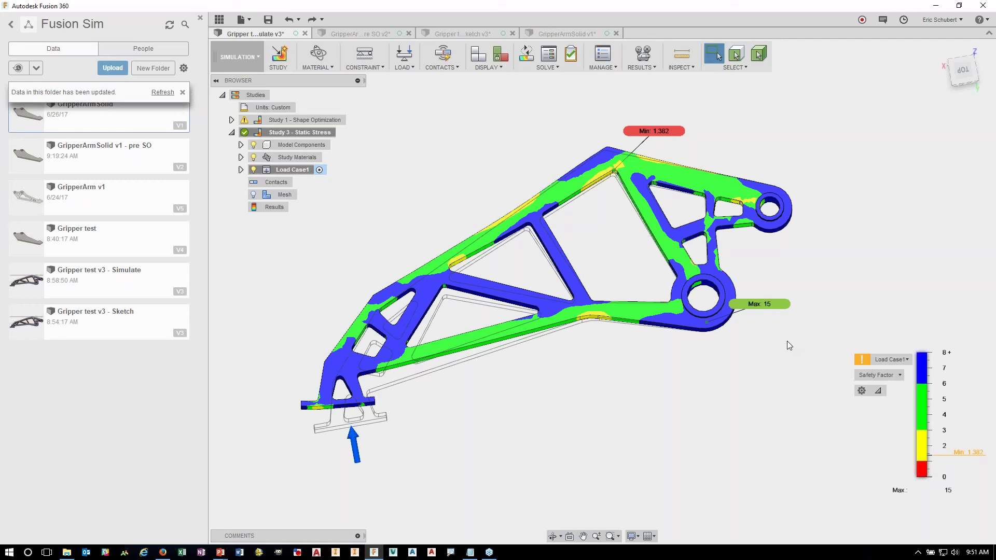
Show Stress results, zoom to the 149.8 MPa maximum corner, then switch to Displacement.
left_click(900, 379)
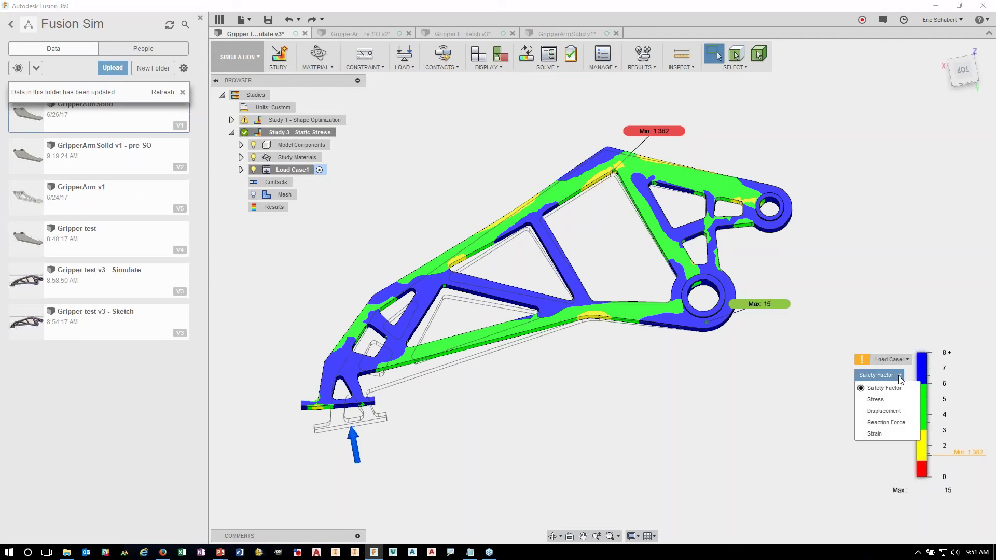
left_click(877, 400)
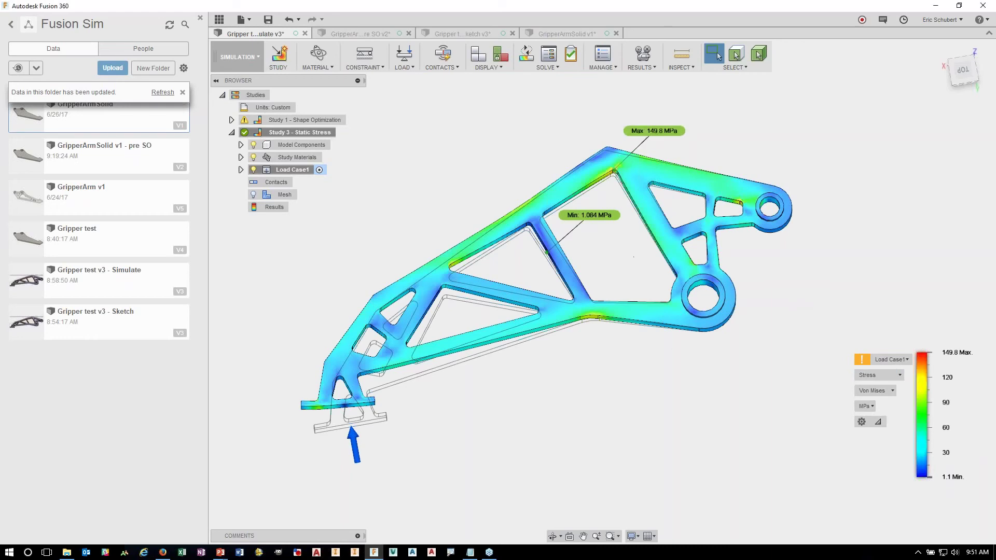
middle_click_drag(636, 264, 568, 176, "shift")
scroll(571, 178, "up", 5)
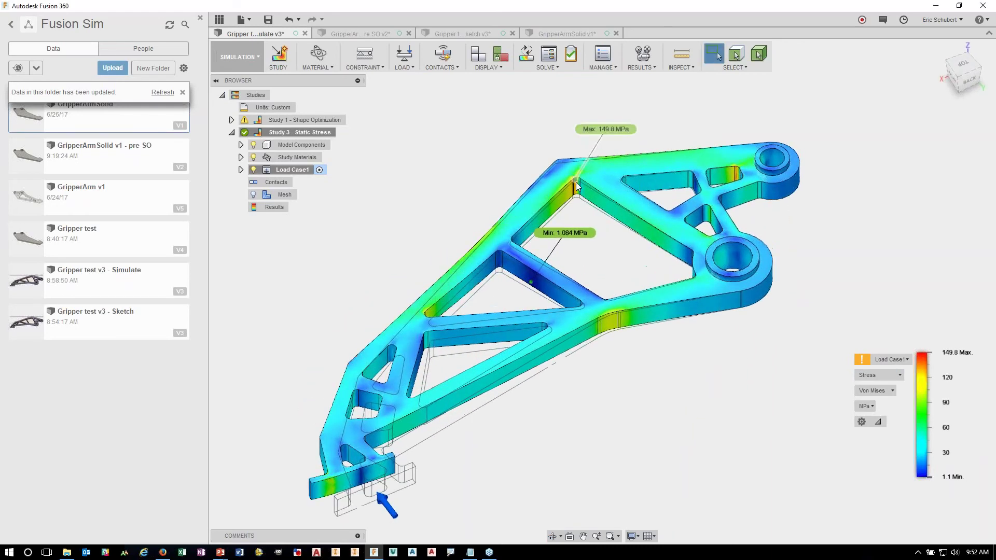
scroll(578, 180, "up", 5)
middle_click_drag(571, 185, 495, 180)
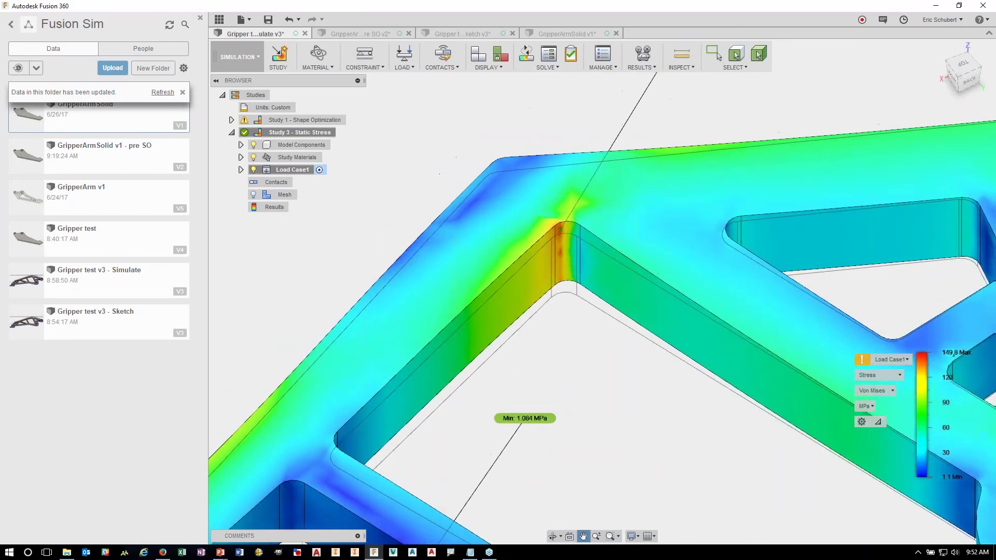
left_click(893, 379)
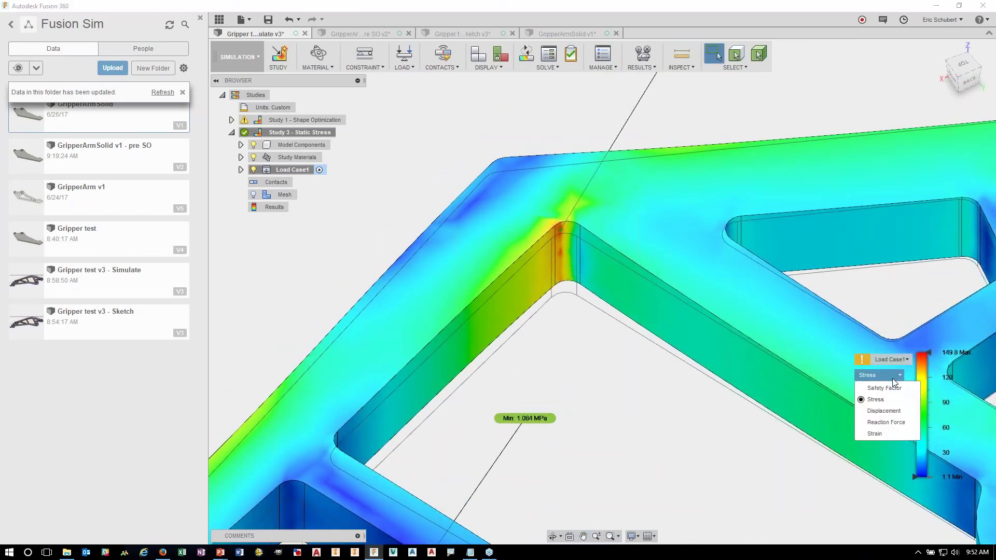
left_click(885, 411)
View the displacement plot from the top and move the 0.1513 mm Max label up-left.
scroll(602, 332, "down", 5)
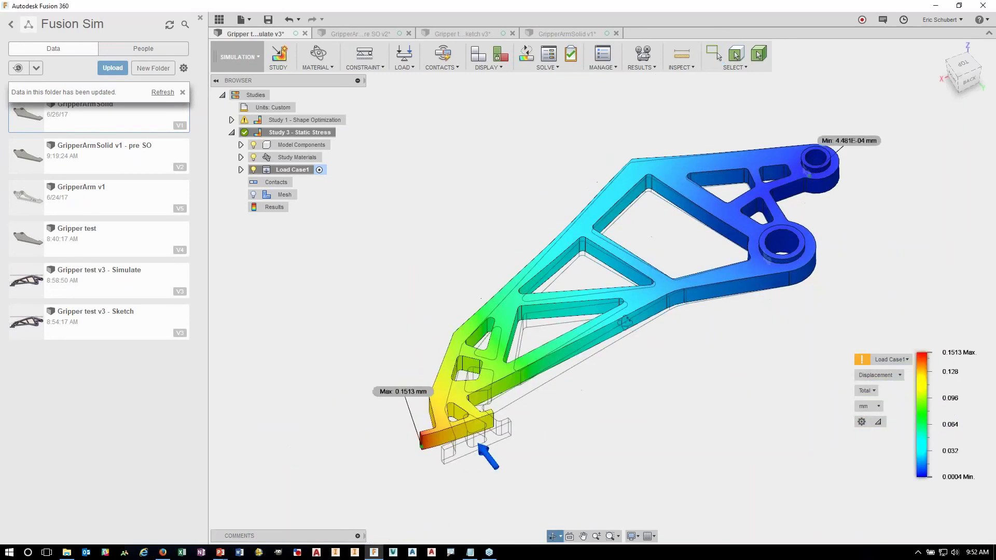
left_click_drag(625, 322, 624, 341)
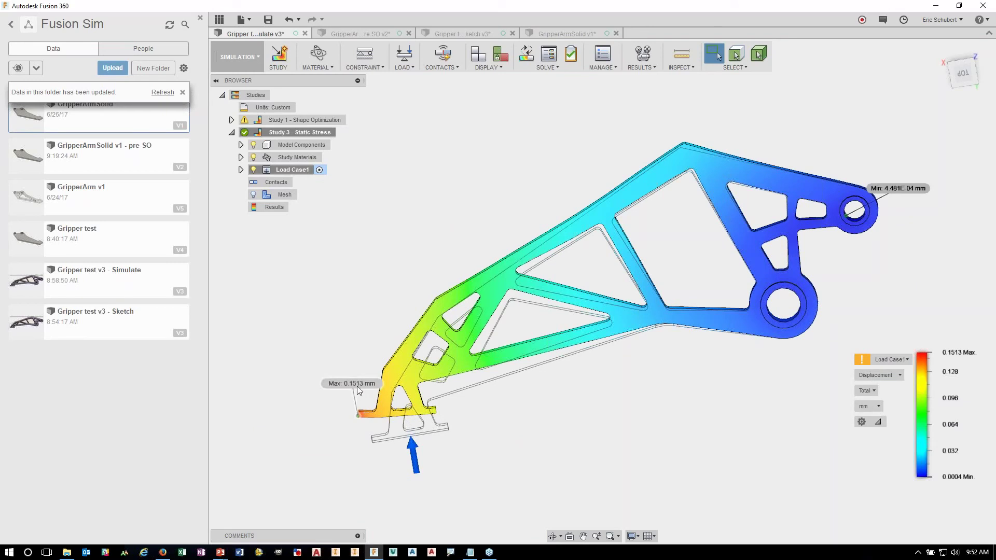
left_click_drag(361, 385, 326, 363)
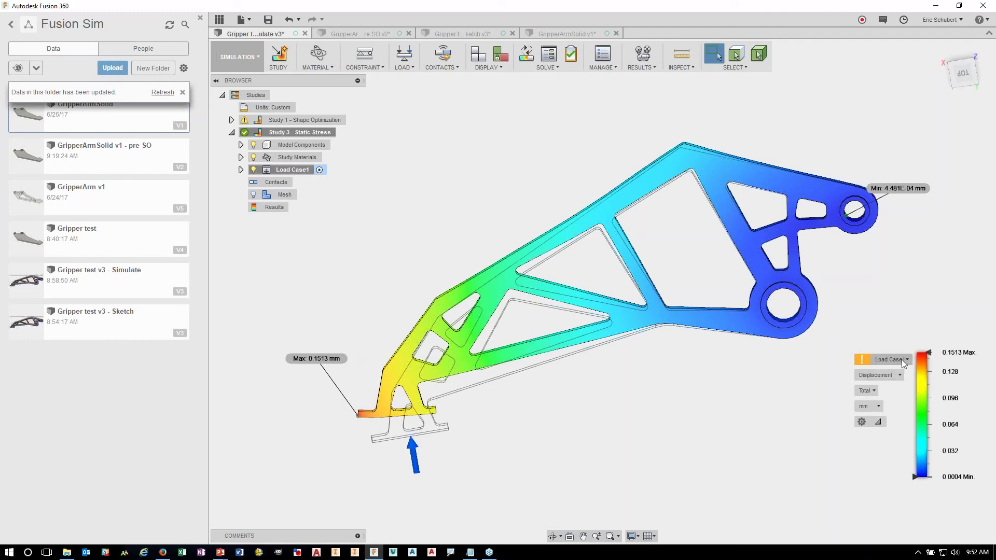
Switch the plot back to Safety Factor (min 1.382) and tilt the arm into a 3D view.
left_click(895, 377)
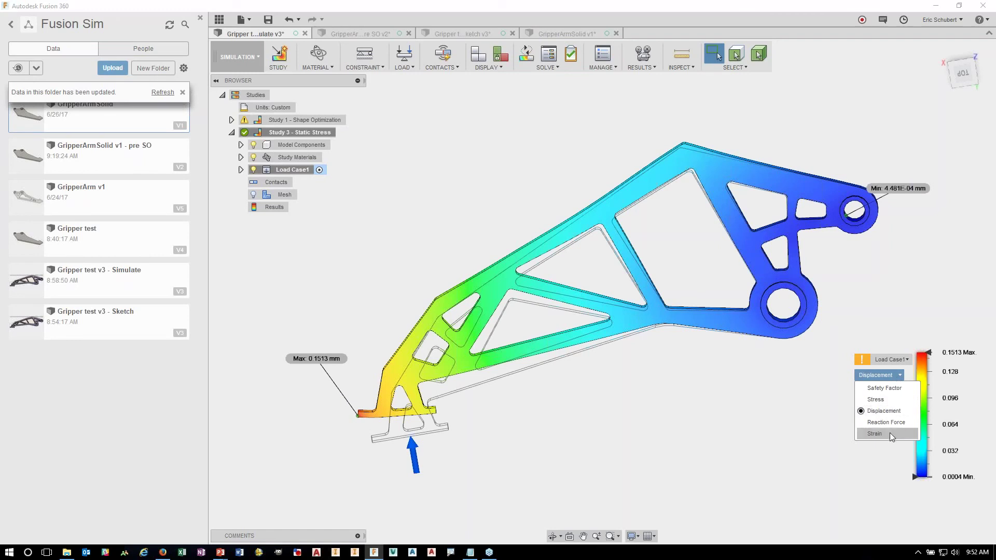
left_click(893, 389)
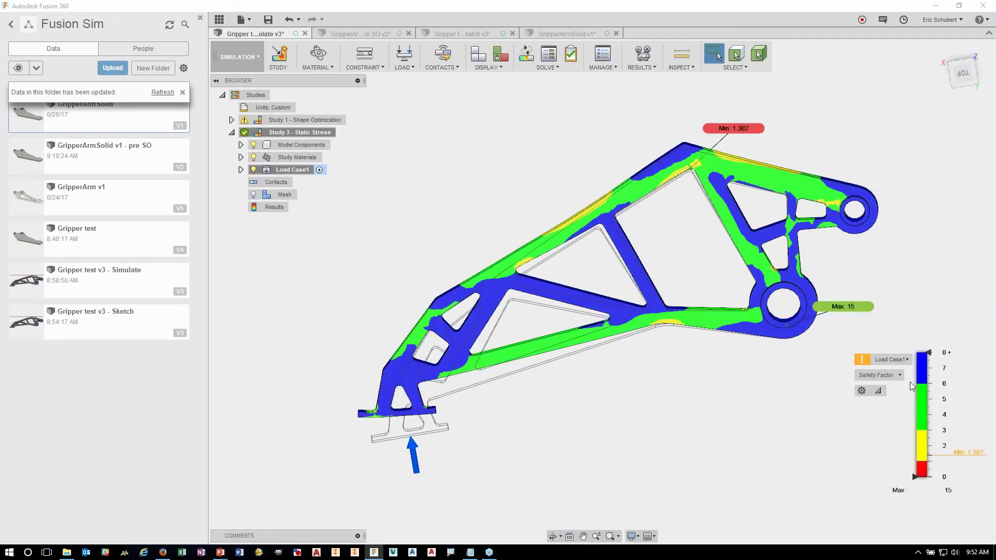
middle_click_drag(765, 405, 727, 414)
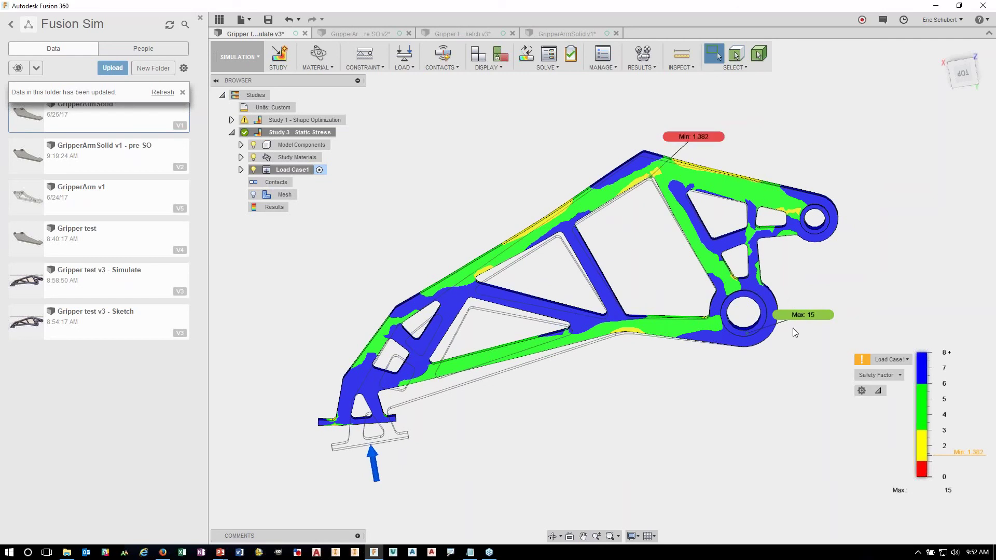
middle_click_drag(632, 429, 630, 391, "shift")
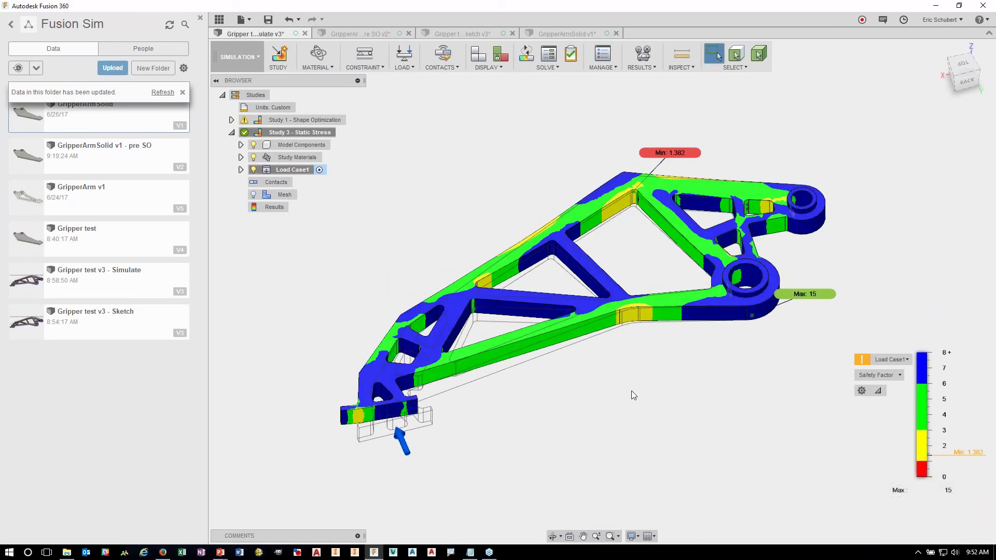
middle_click_drag(684, 370, 657, 390)
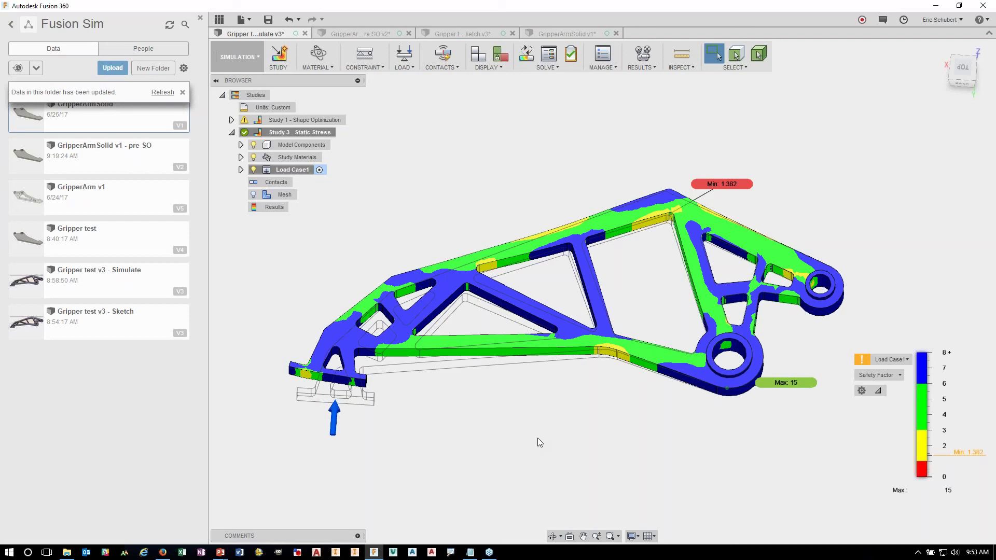
left_click(373, 33)
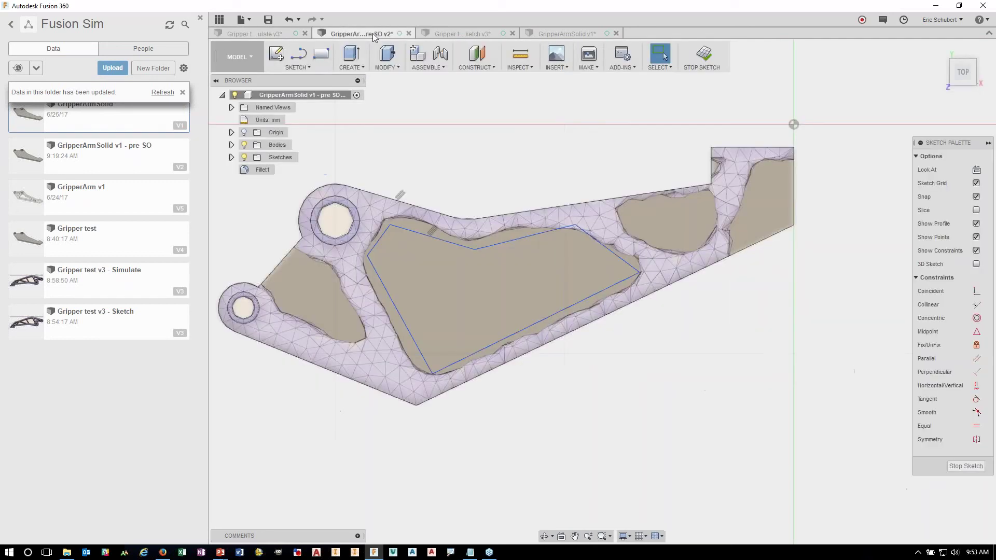
mouse_move(414, 258)
middle_mouse_down()
mouse_move(430, 280)
mouse_move(464, 293)
middle_mouse_up()
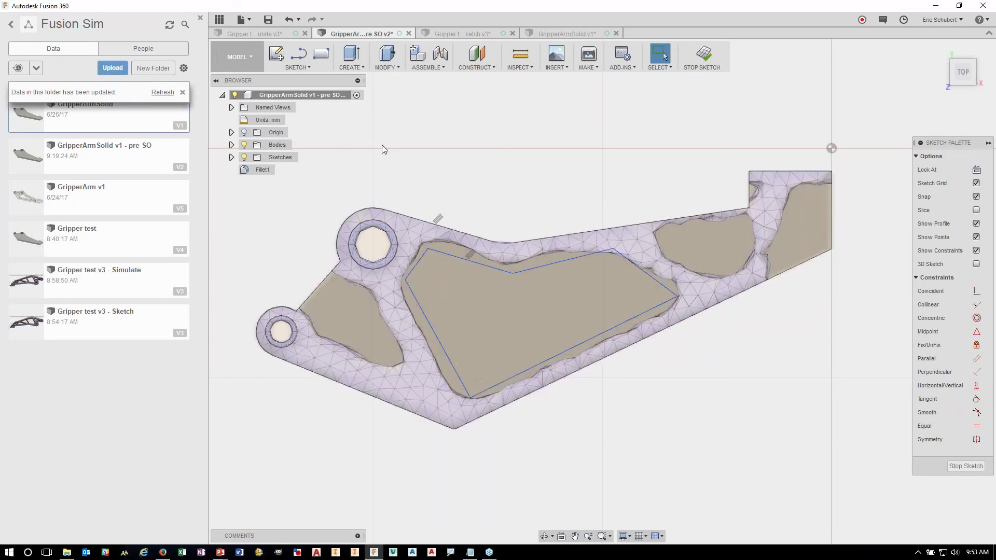
left_click(285, 34)
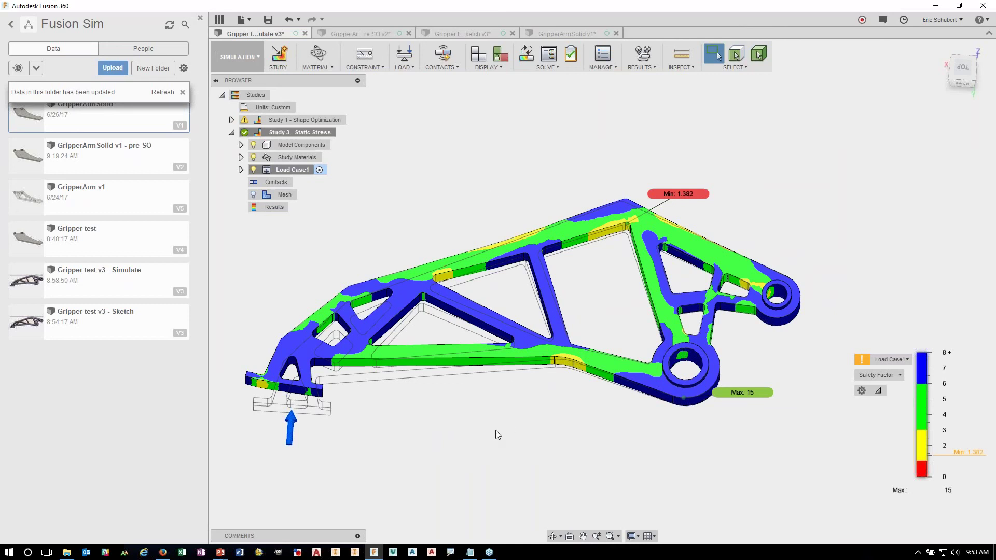
Add Study 4 as a new Static Stress study in the Gripper test v3 - Simulate design.
middle_click_drag(511, 403, 534, 352)
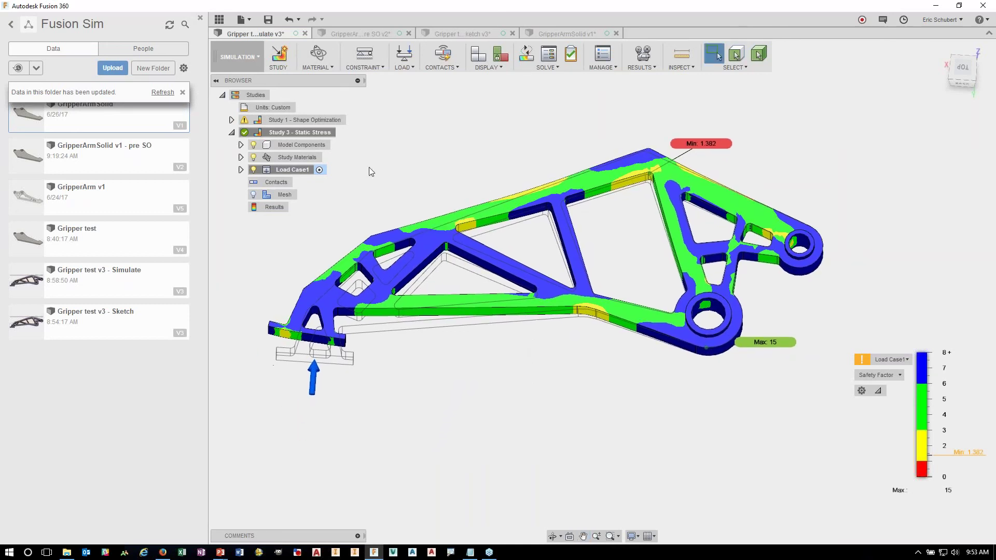
left_click(246, 64)
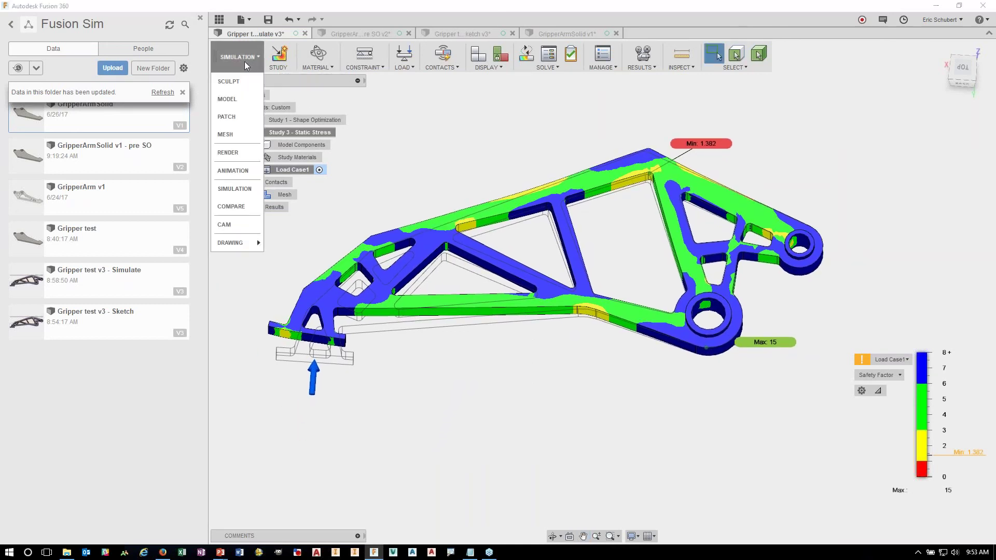
left_click(280, 54)
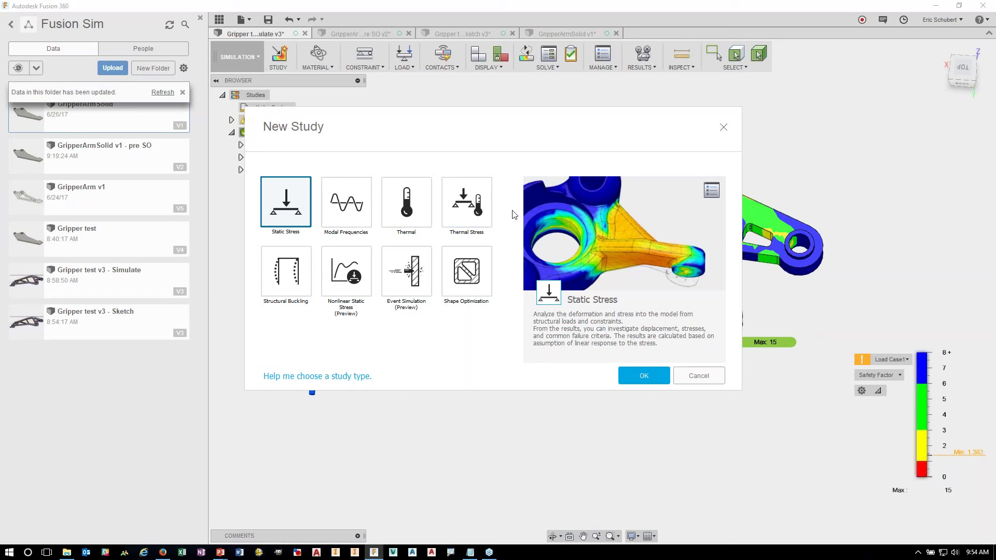
left_click(645, 376)
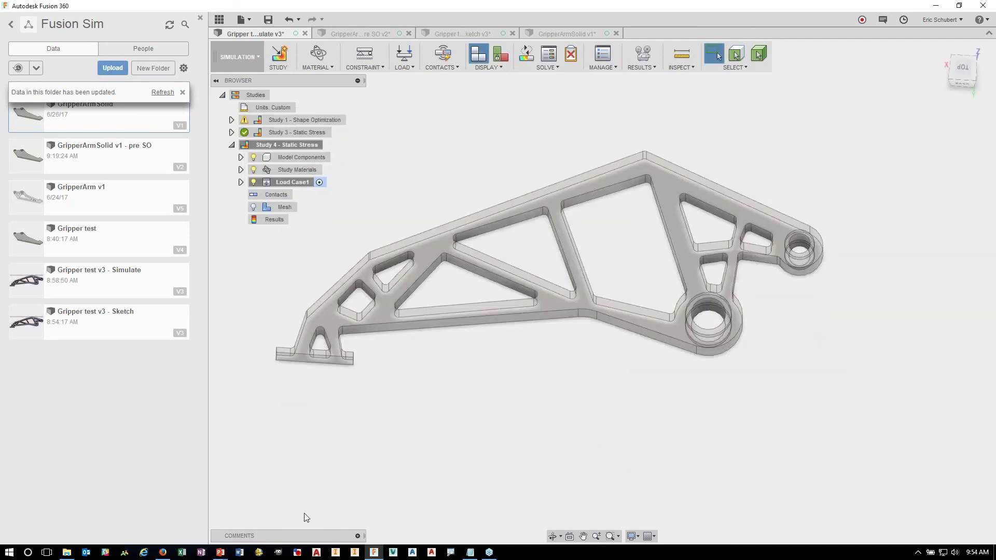